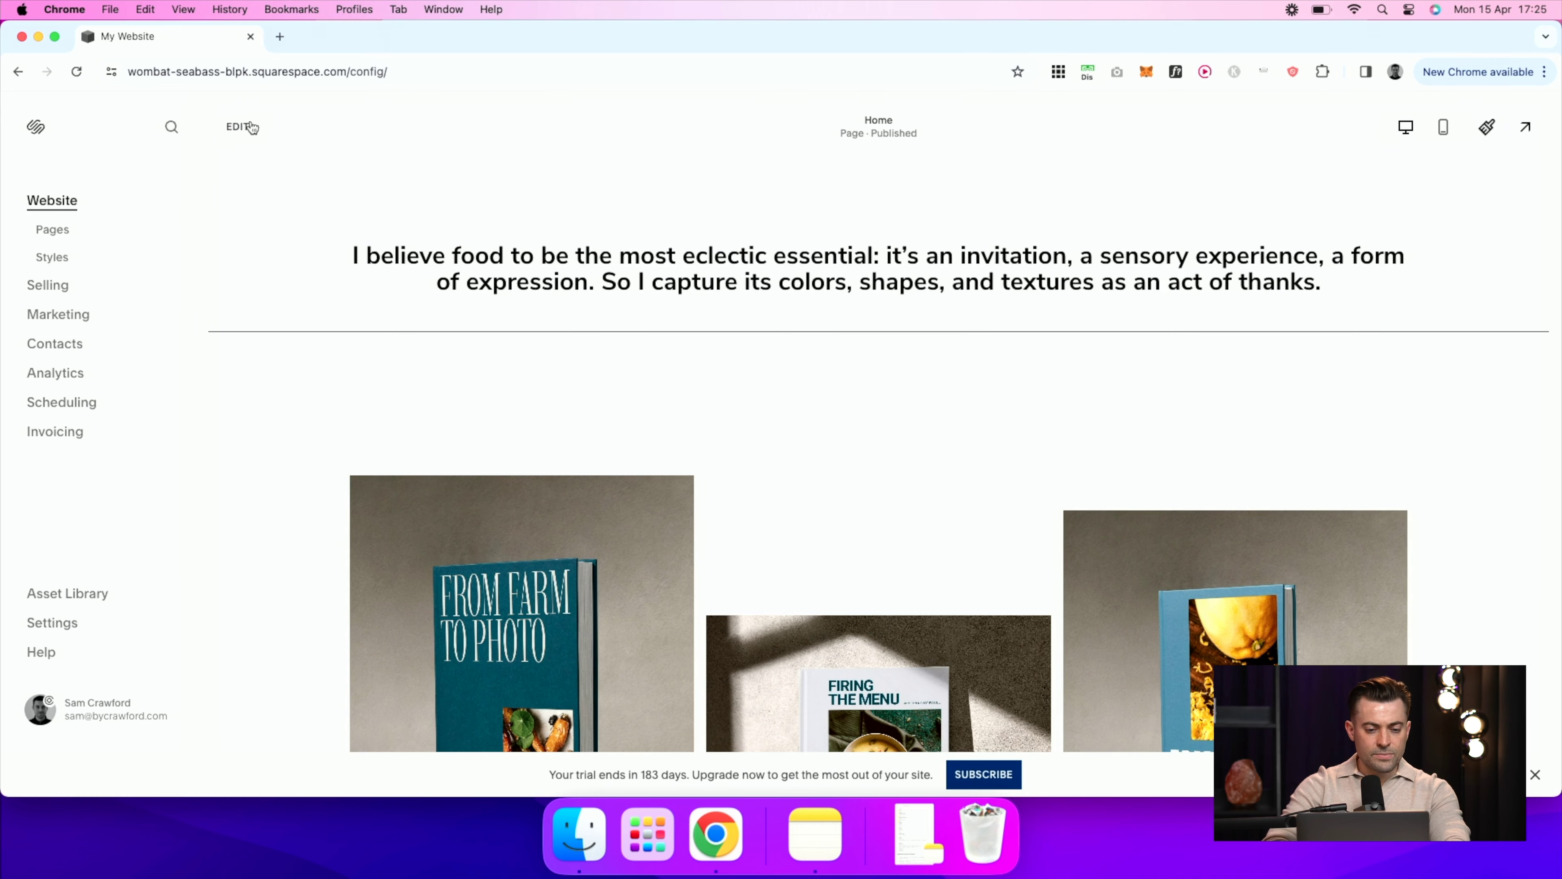
Step: Scroll the Website panel down and back up to look over the site's pages
scroll(422, 299, down, 10)
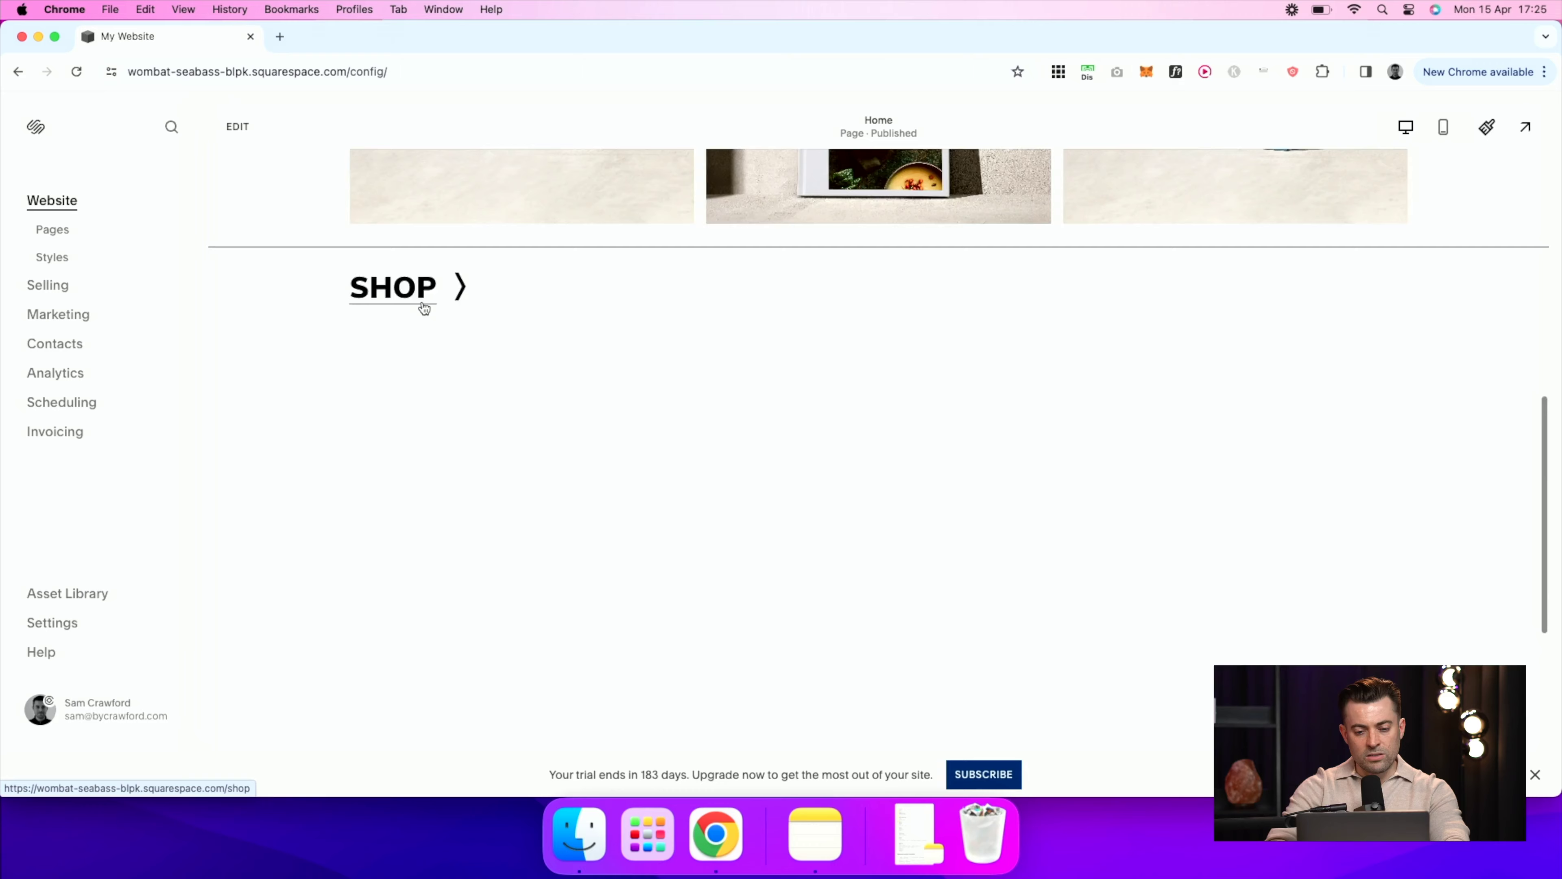
scroll(422, 306, up, 10)
Step: Open the SERVICES page in the editor and scroll to its Let's Work Together section
click(91, 230)
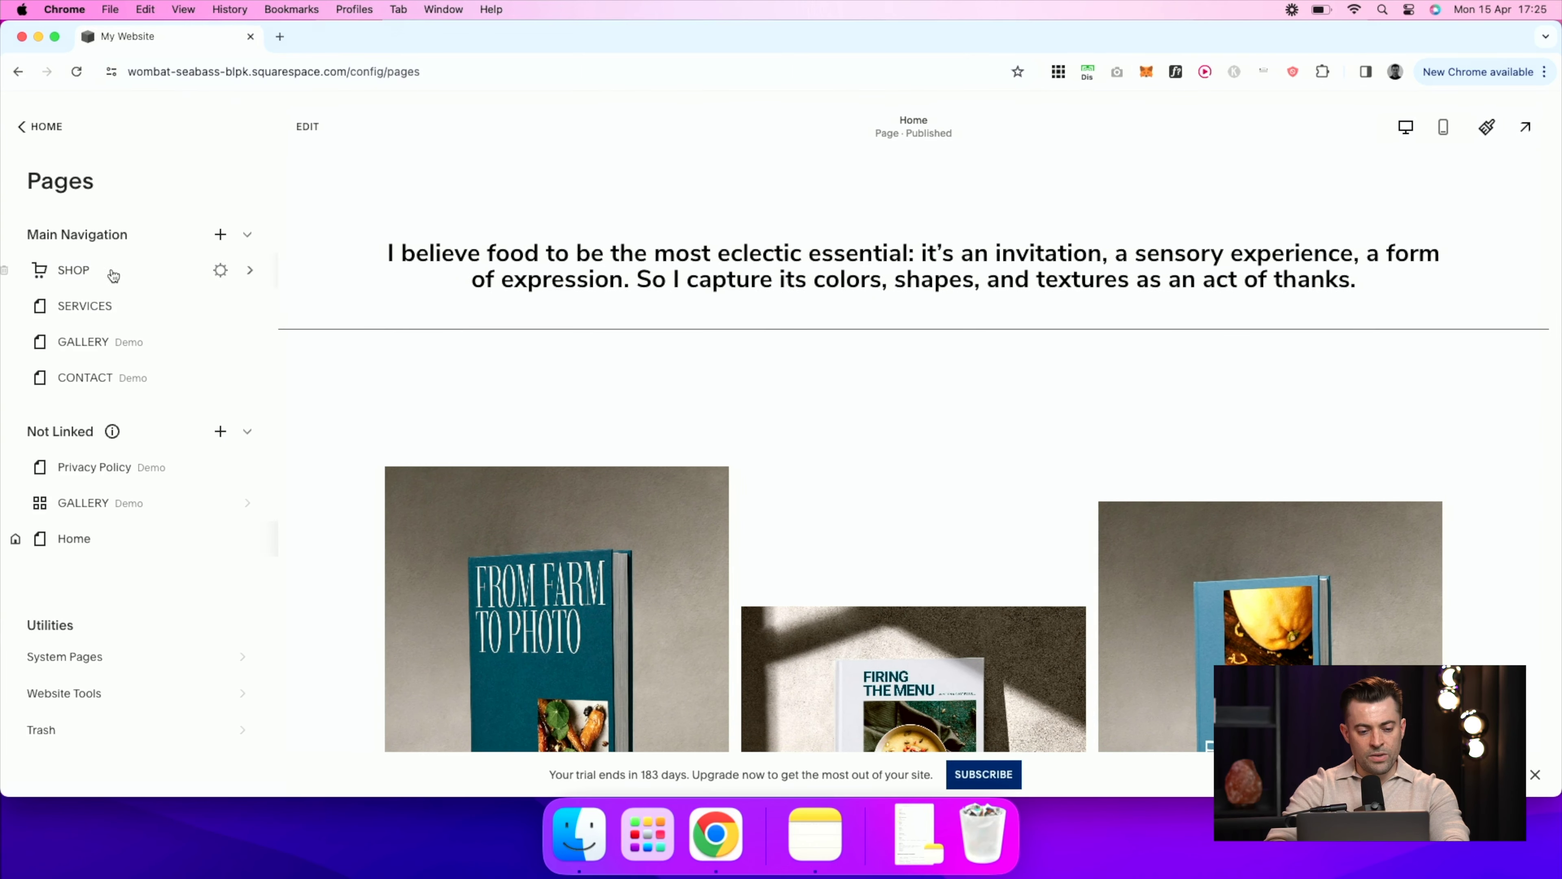
click(143, 315)
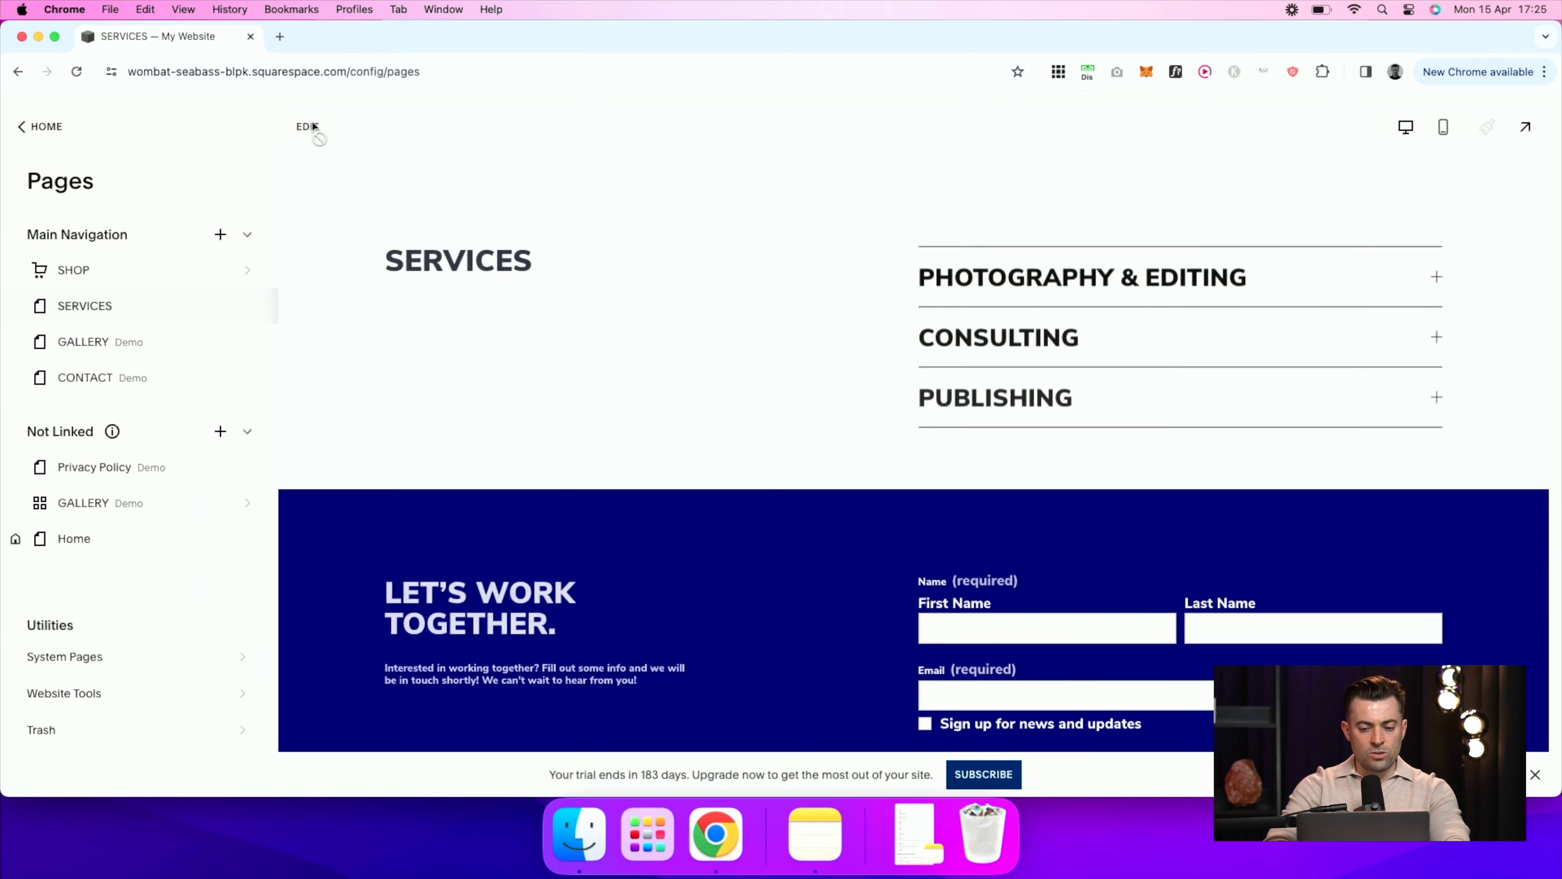
click(311, 126)
scroll(1166, 501, down, 10)
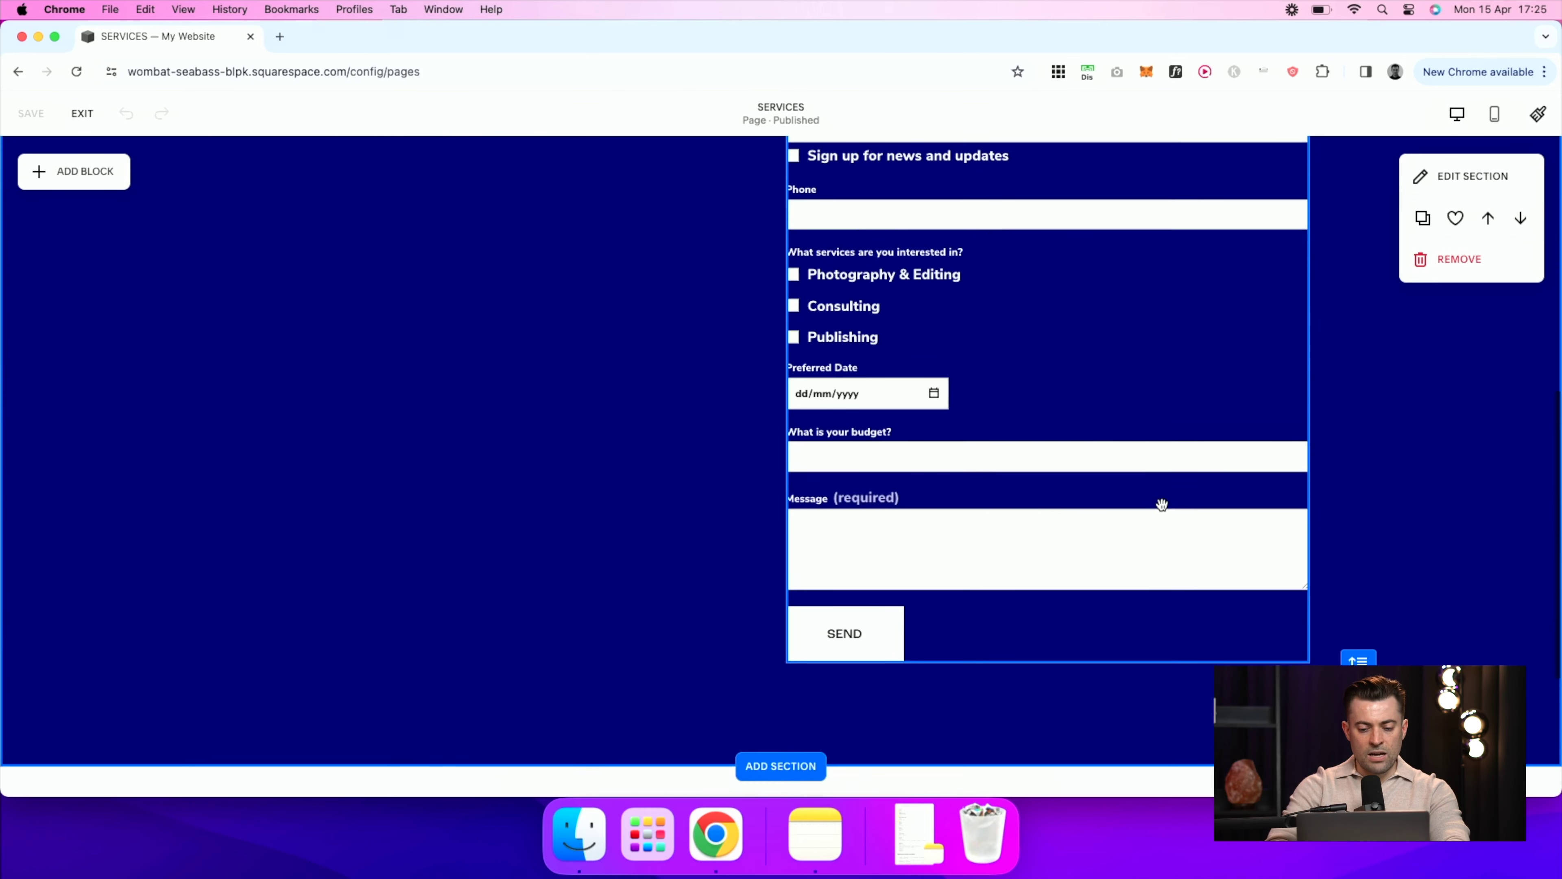
scroll(1119, 453, up, 3)
scroll(739, 541, down, 4)
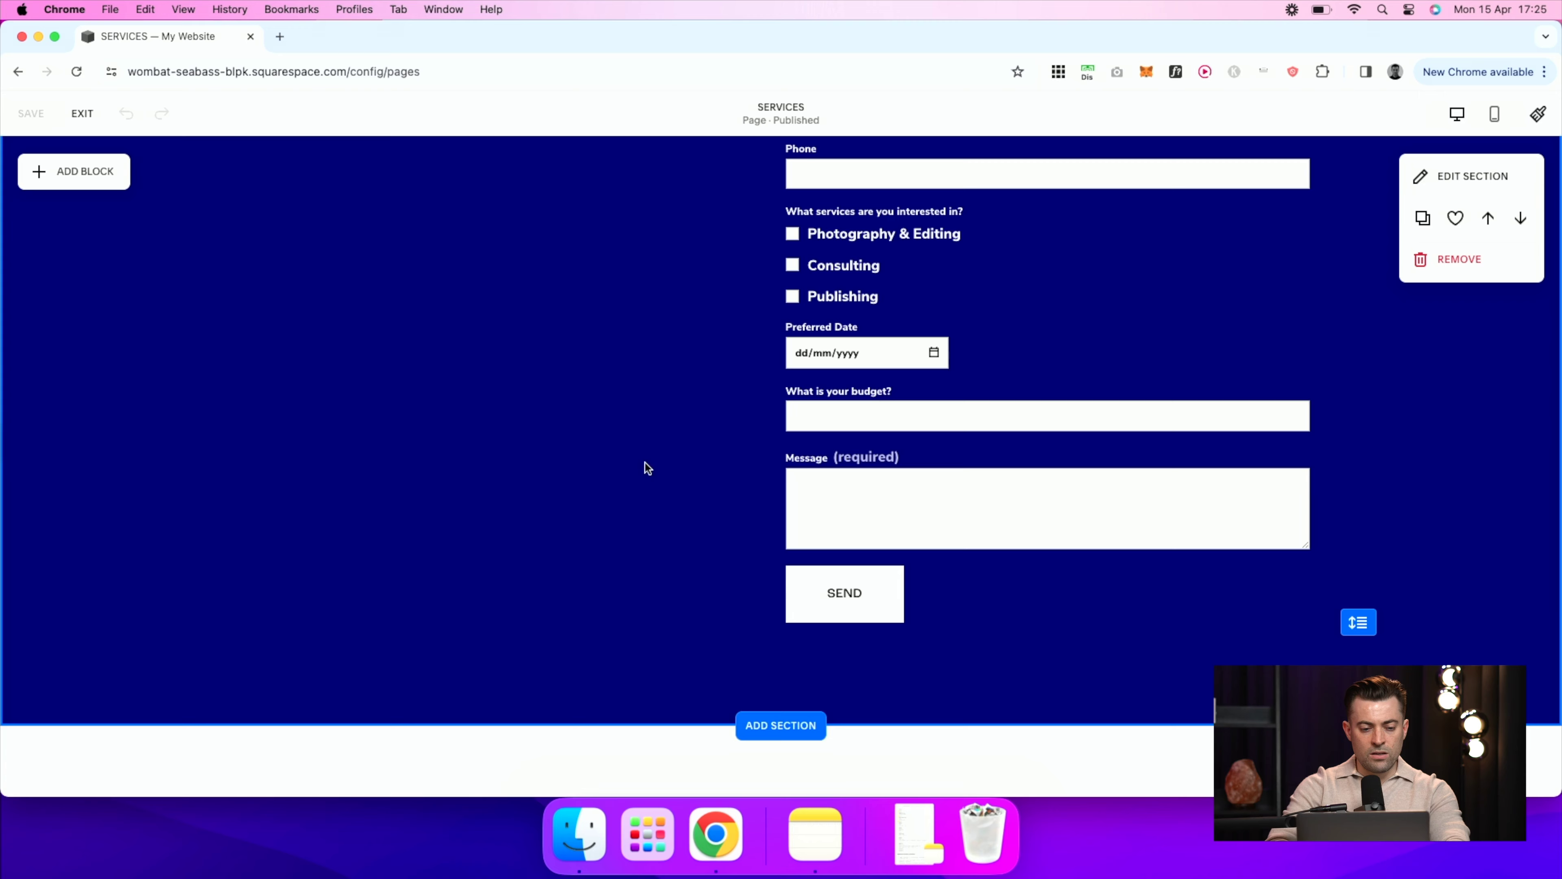
scroll(460, 393, up, 4)
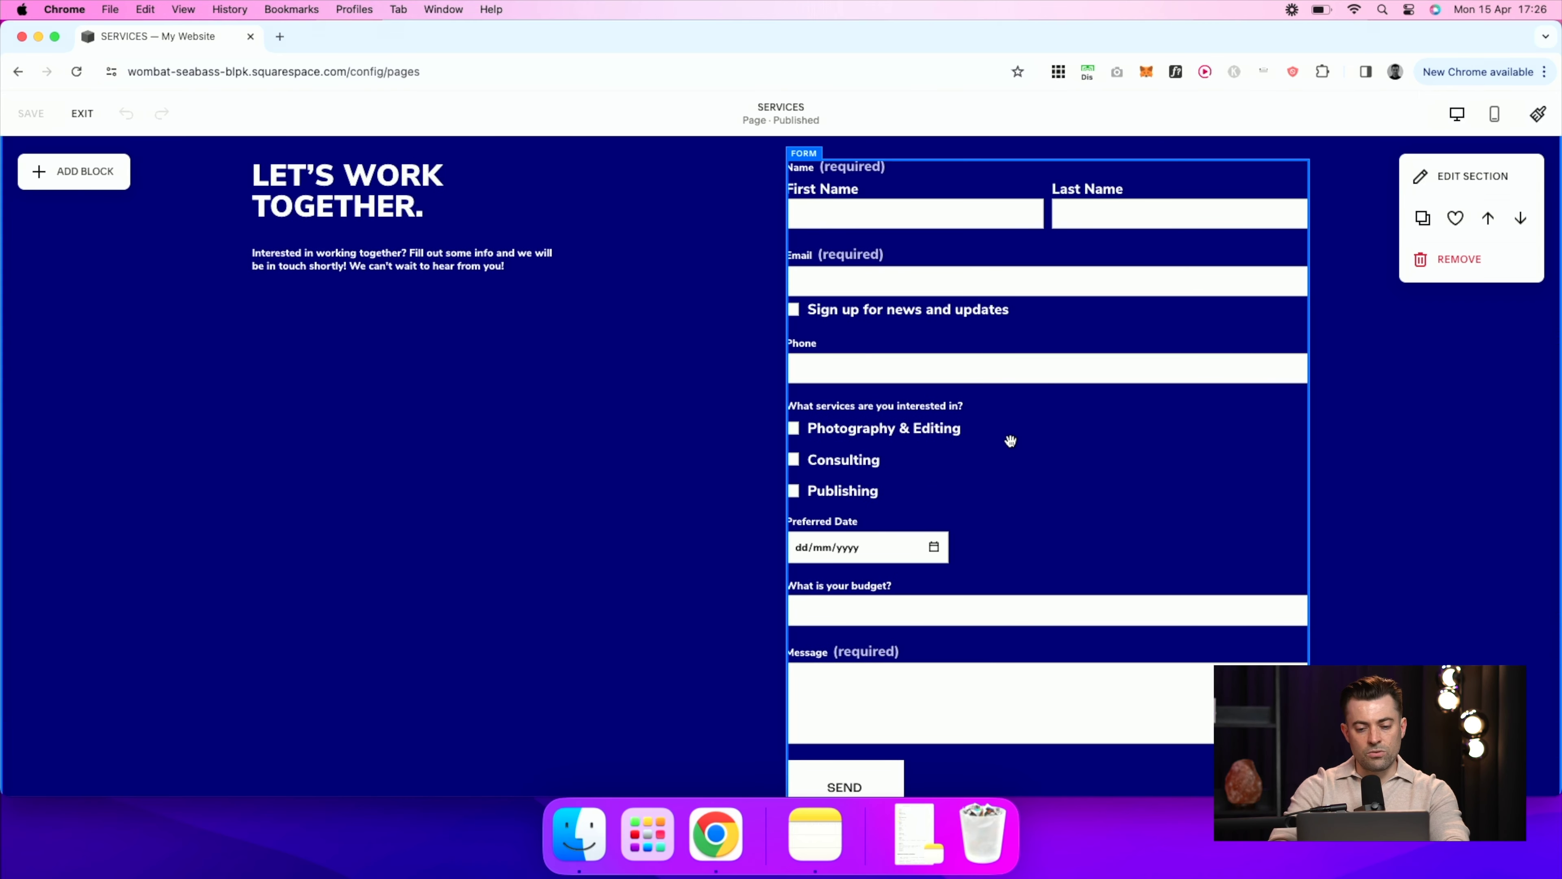
Step: Insert a Newsletter block, found by searching 'news', and place it below the intro text
click(94, 189)
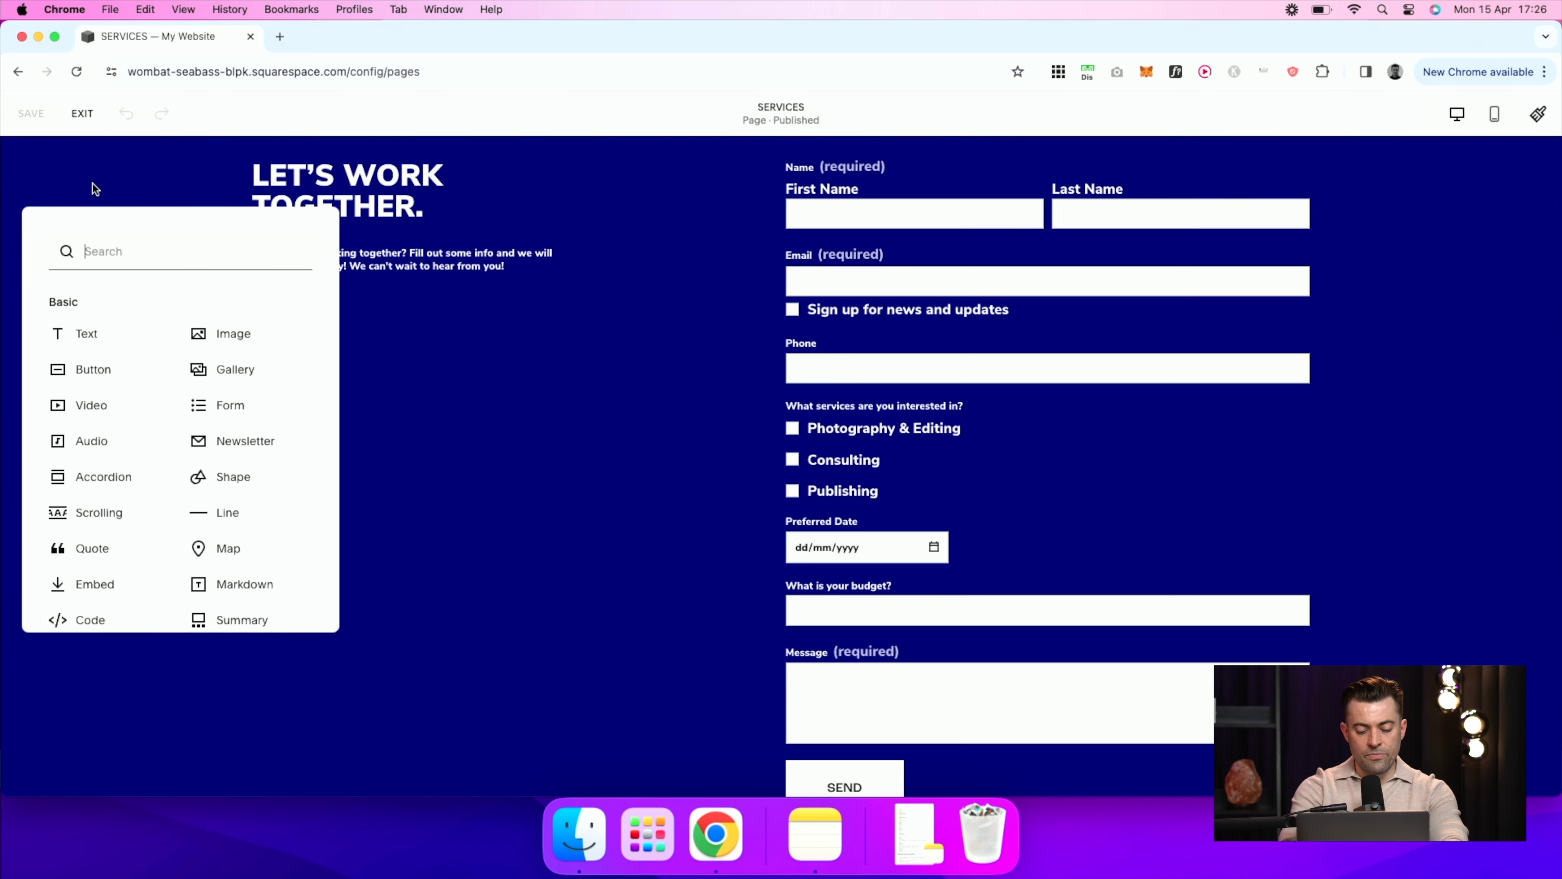
text(news)
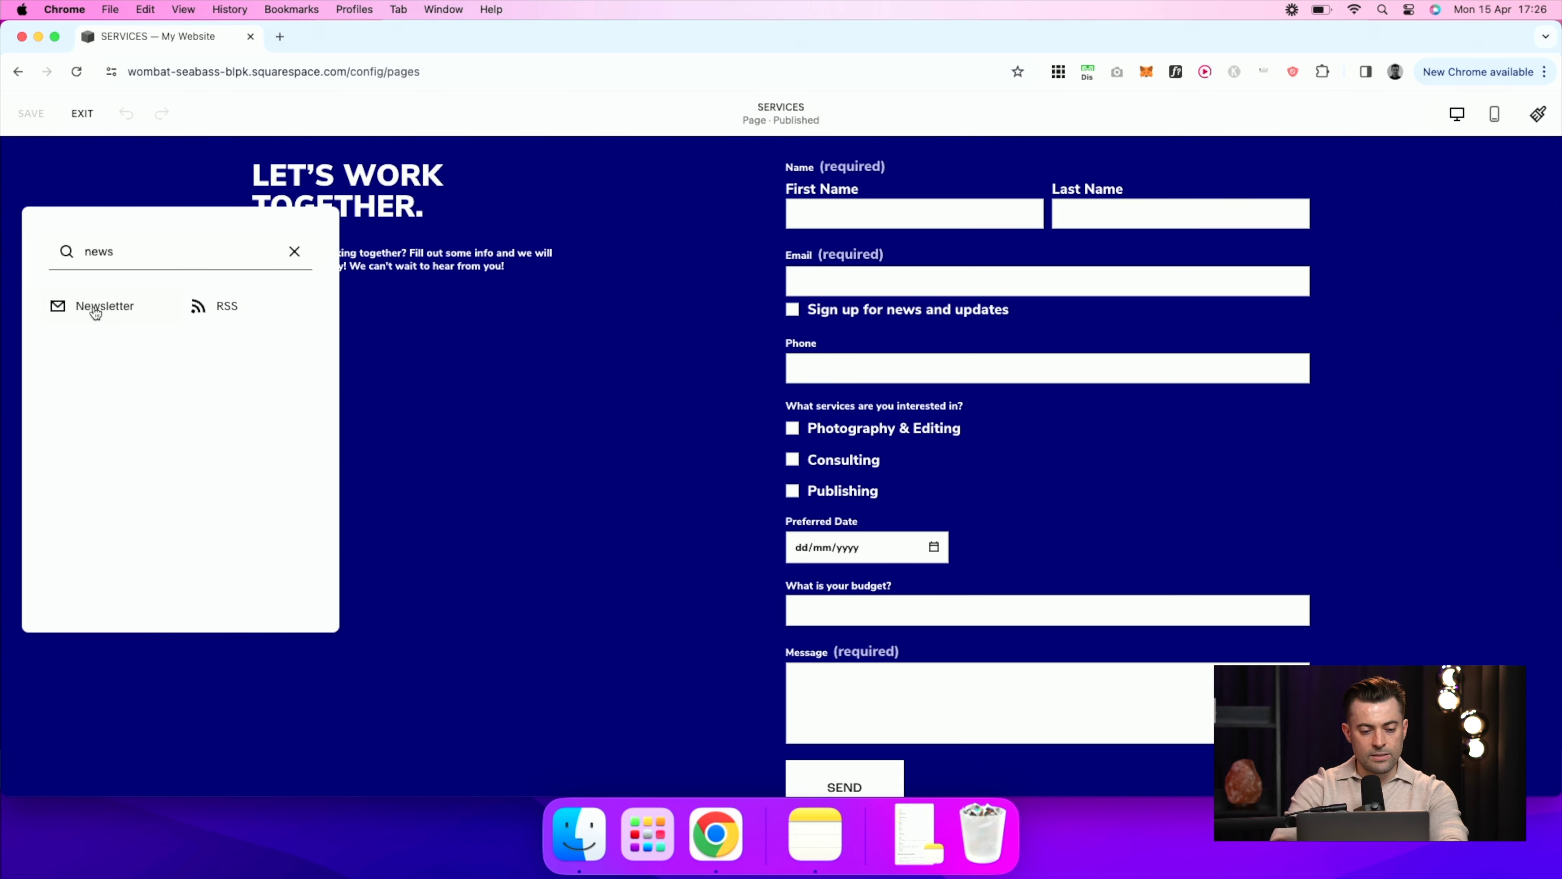
click(90, 322)
drag(382, 403, 381, 469)
click(502, 630)
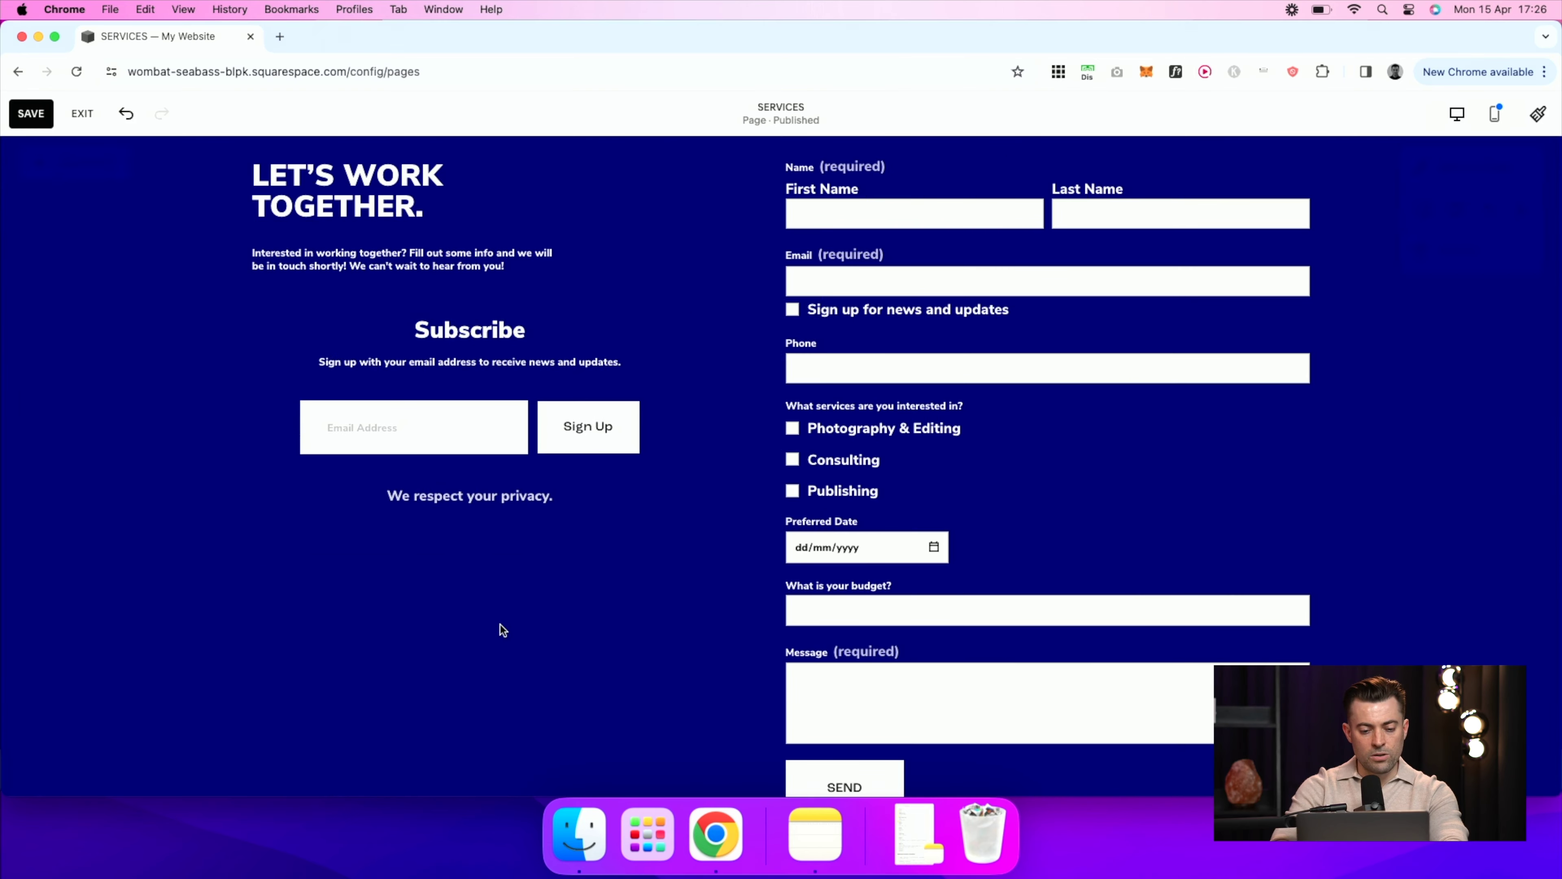
Step: Set the newsletter block's design to left alignment
double_click(552, 465)
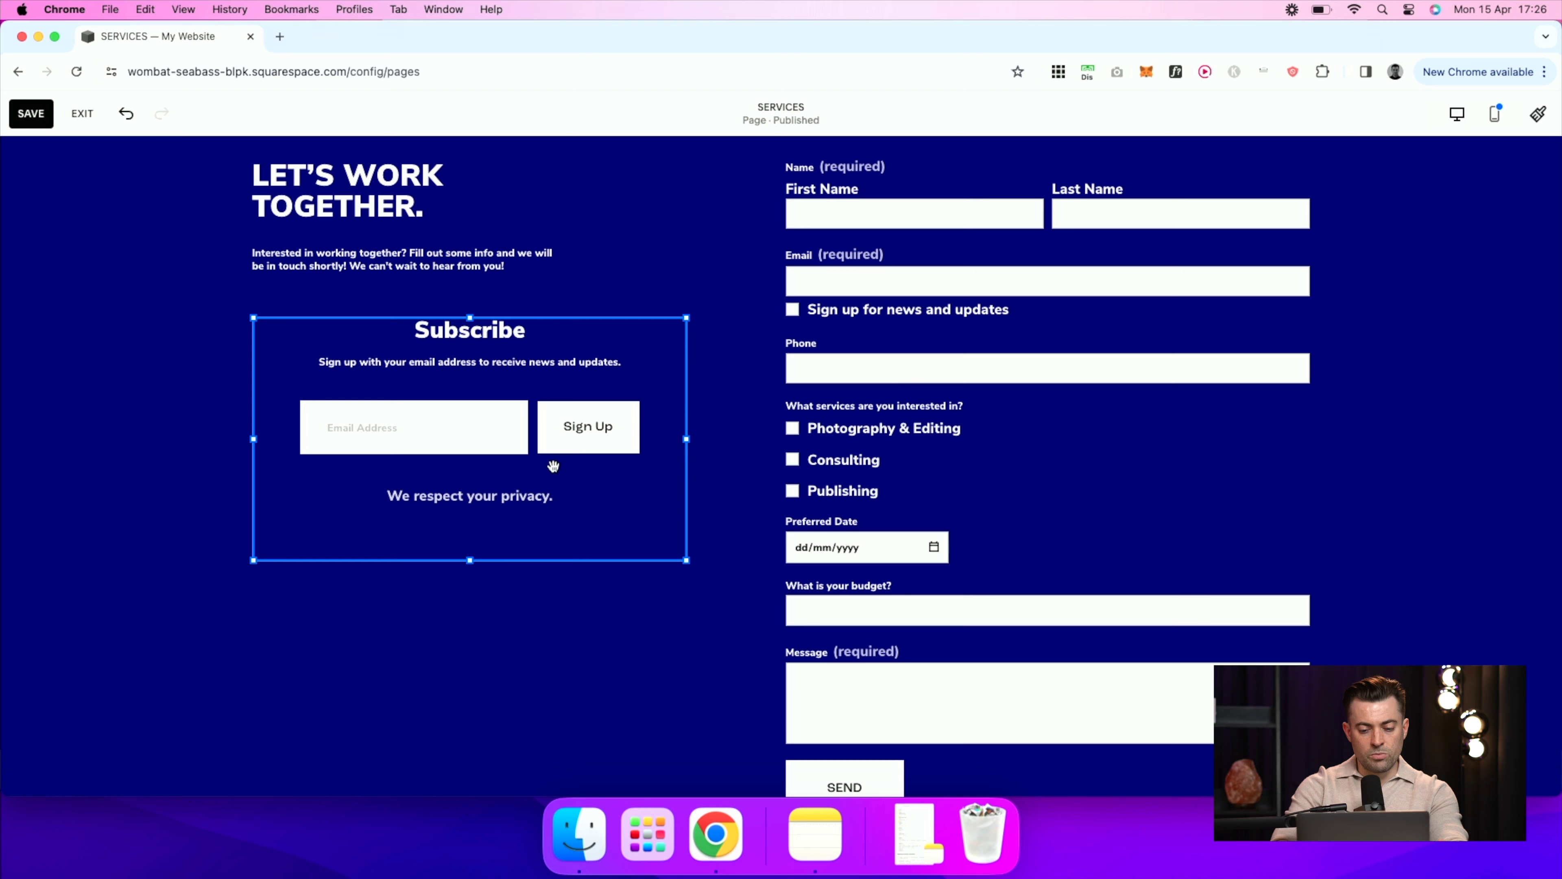
click(800, 339)
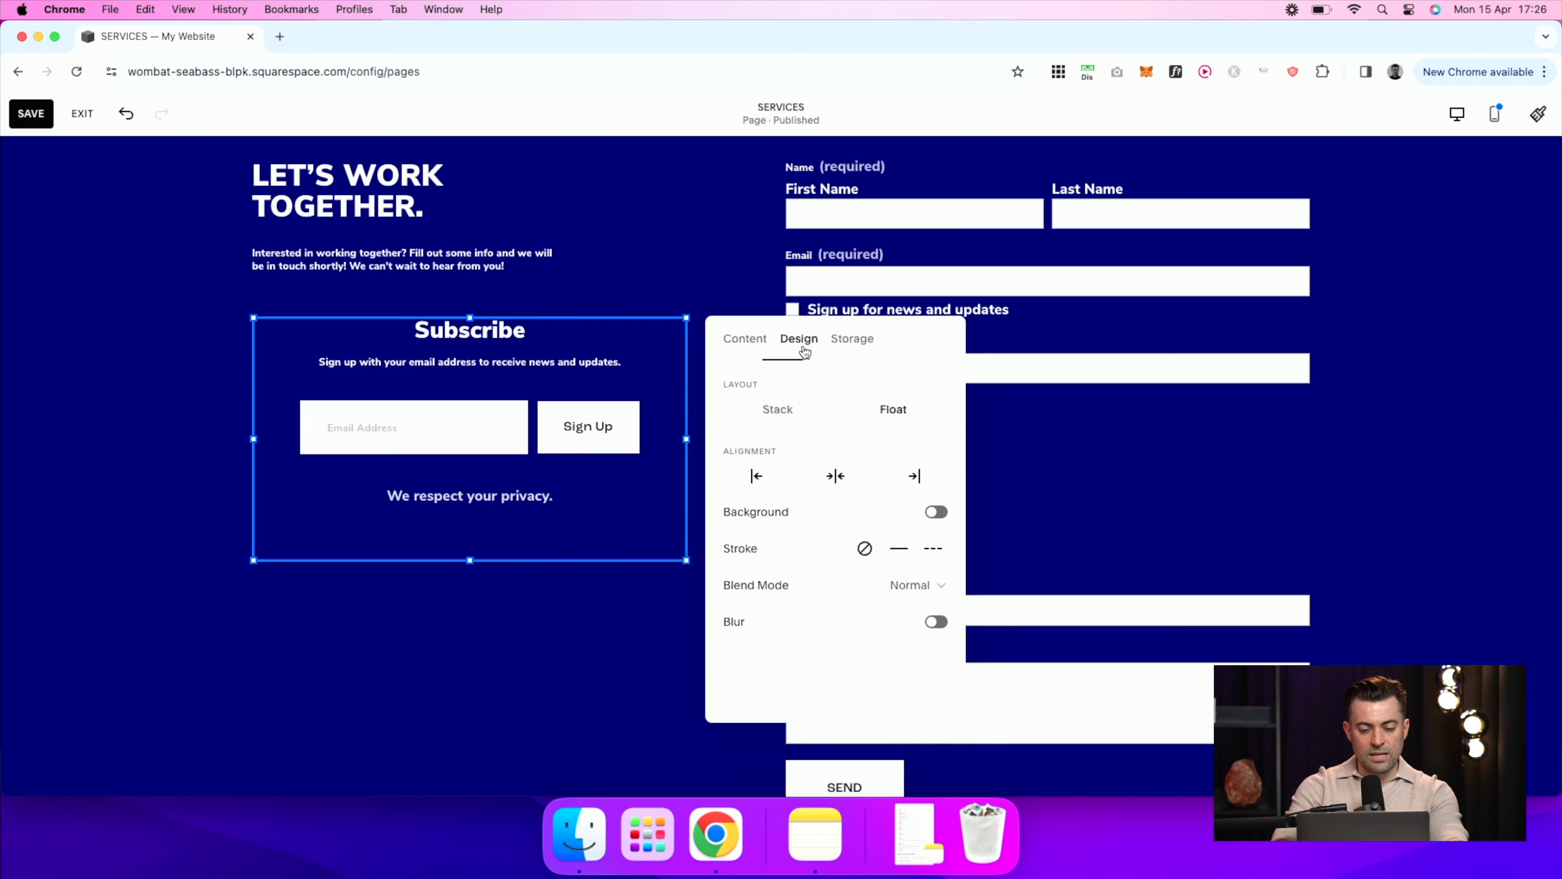
click(758, 474)
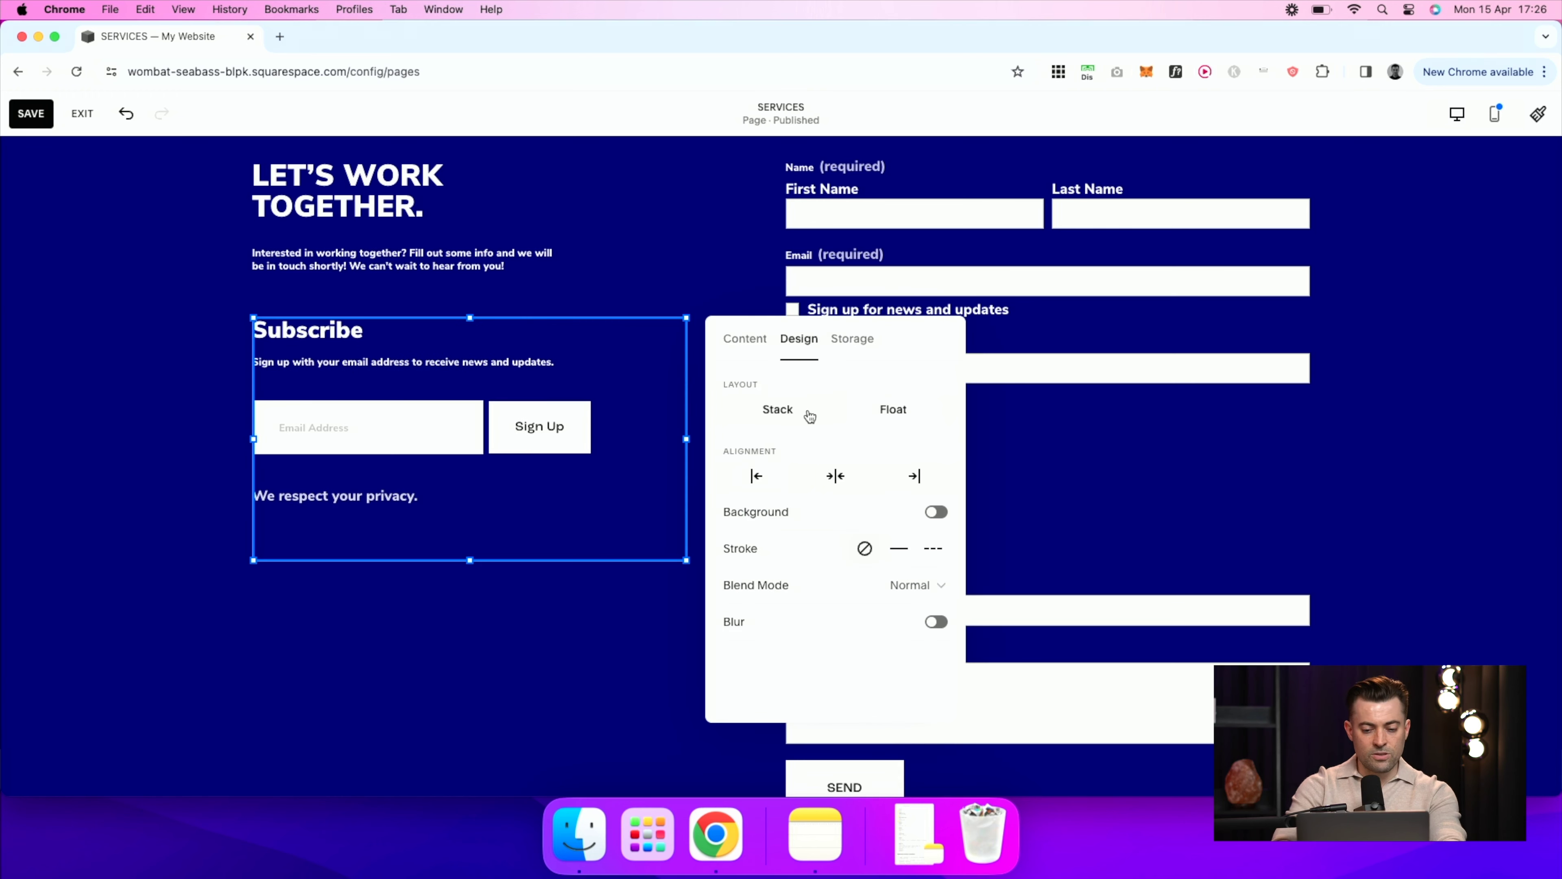
Step: Rename the newsletter form to 'Service Page Newsletter'
click(745, 338)
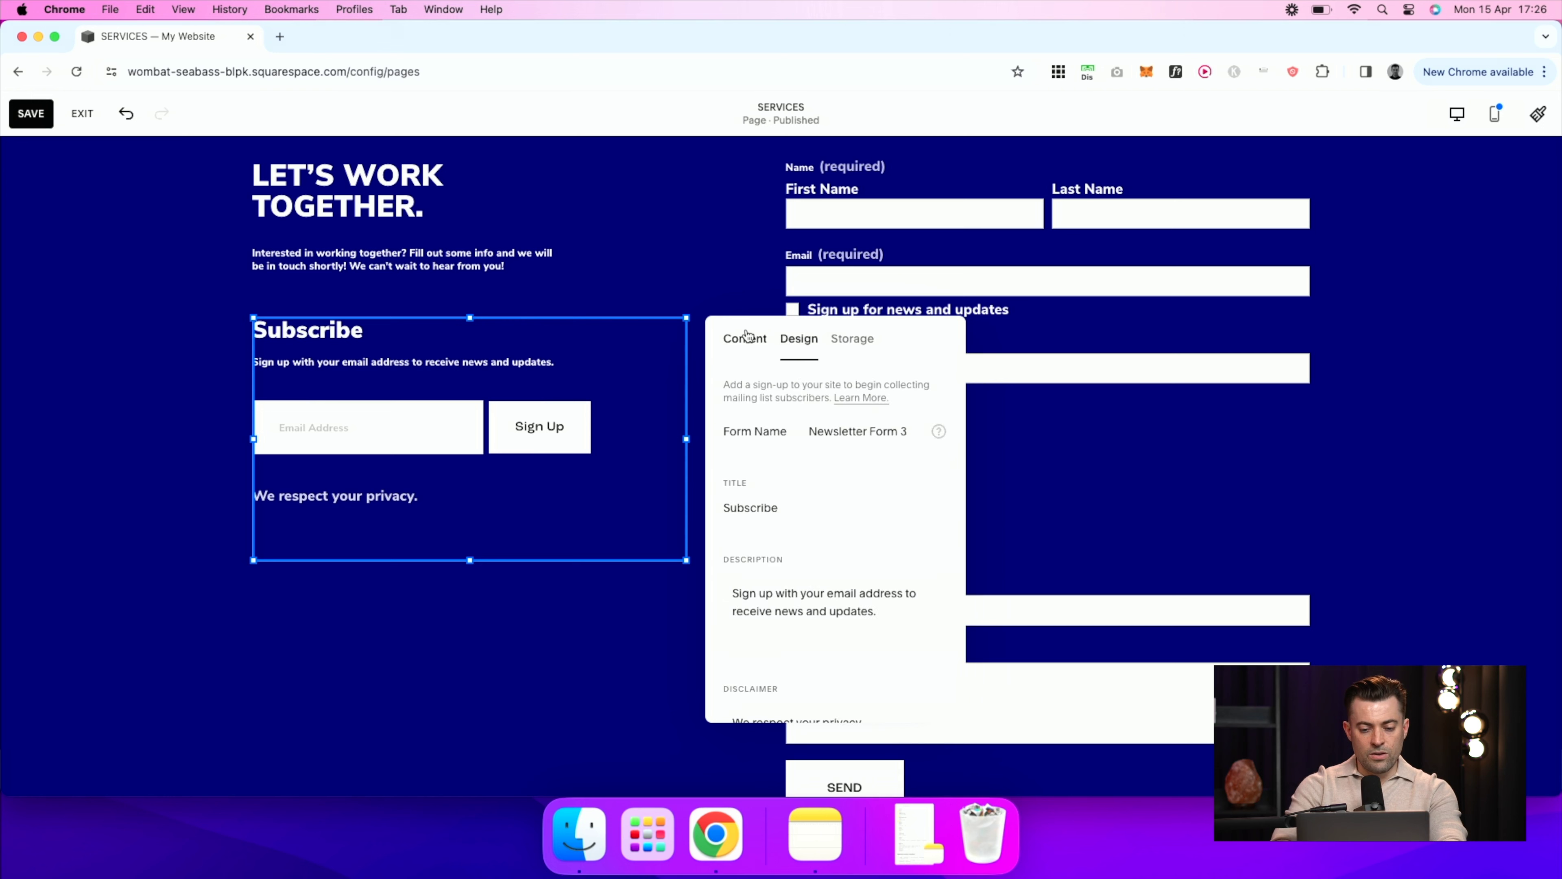
click(836, 427)
text(Service Page)
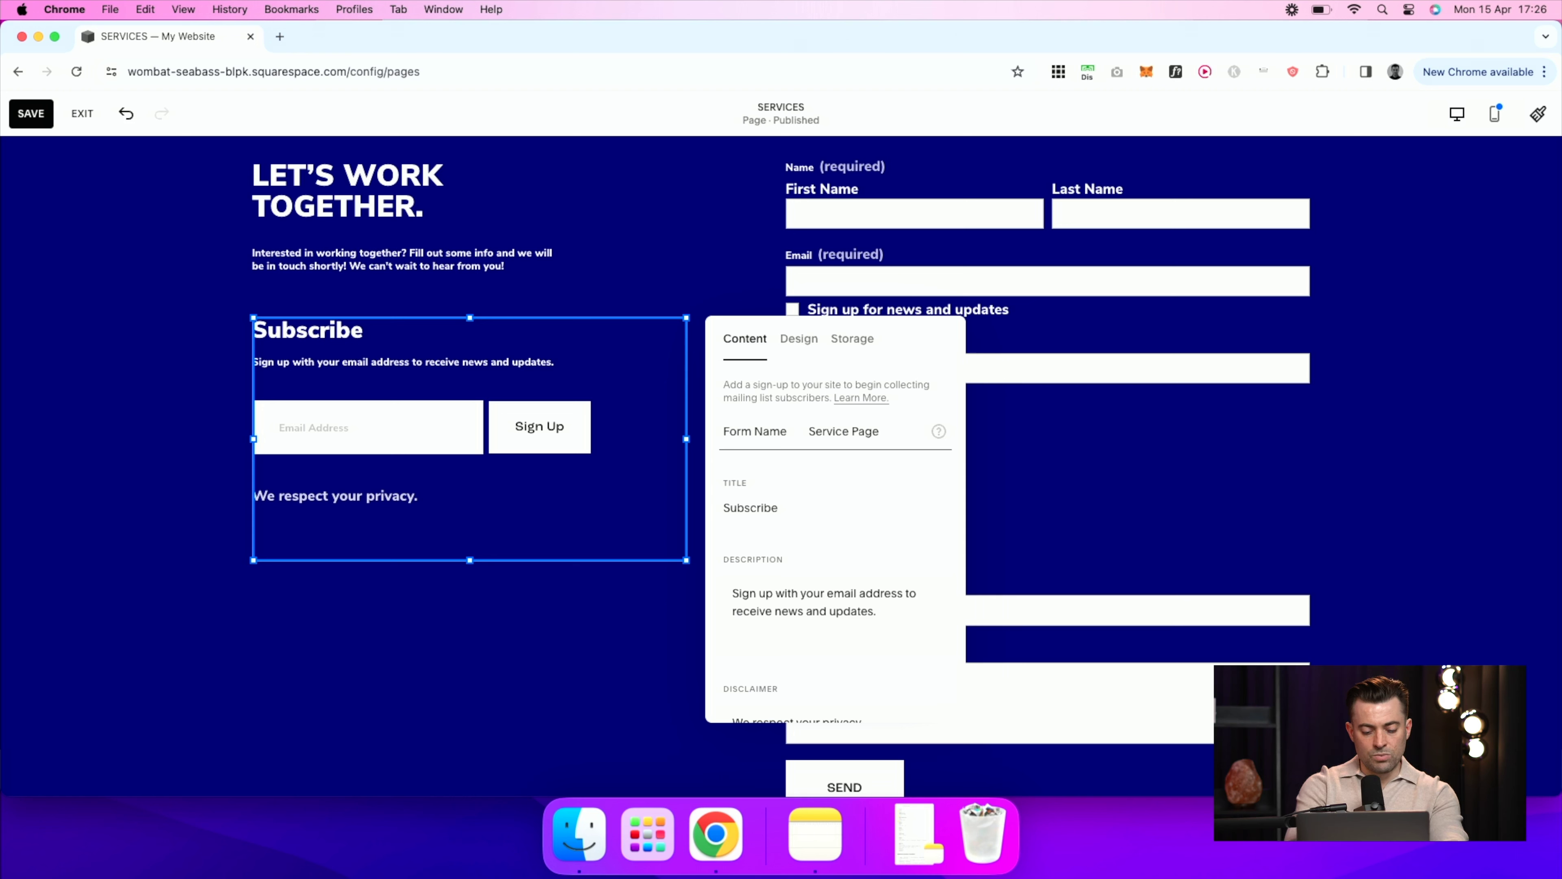
text( Newsletter)
Step: Remove the Subscribe title, the description text and the 'We respect your privacy.' disclaimer
click(821, 514)
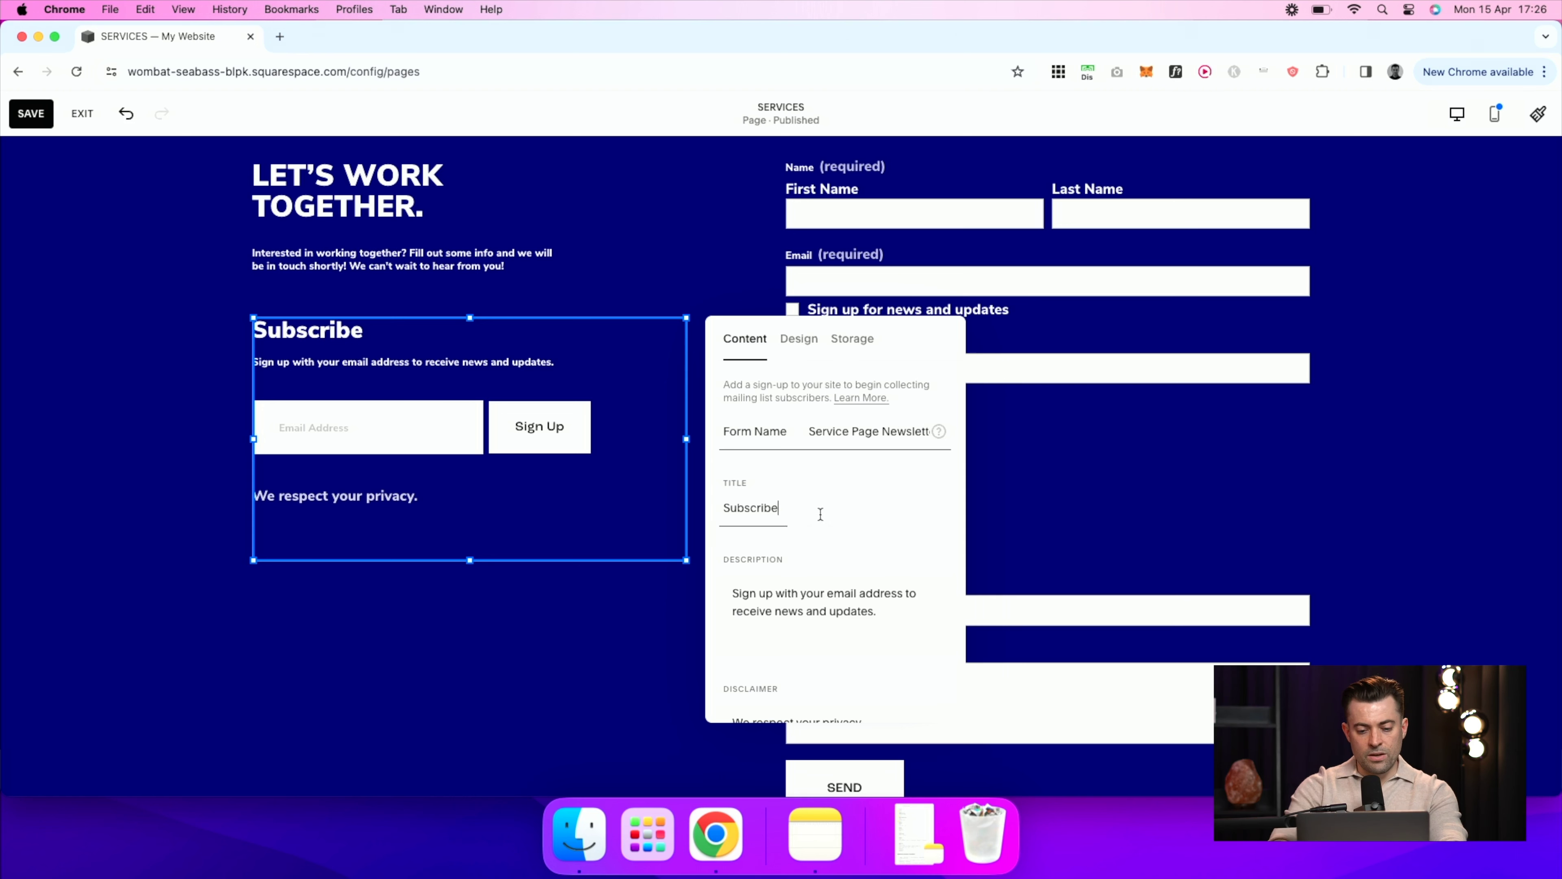
key(BackSpace)
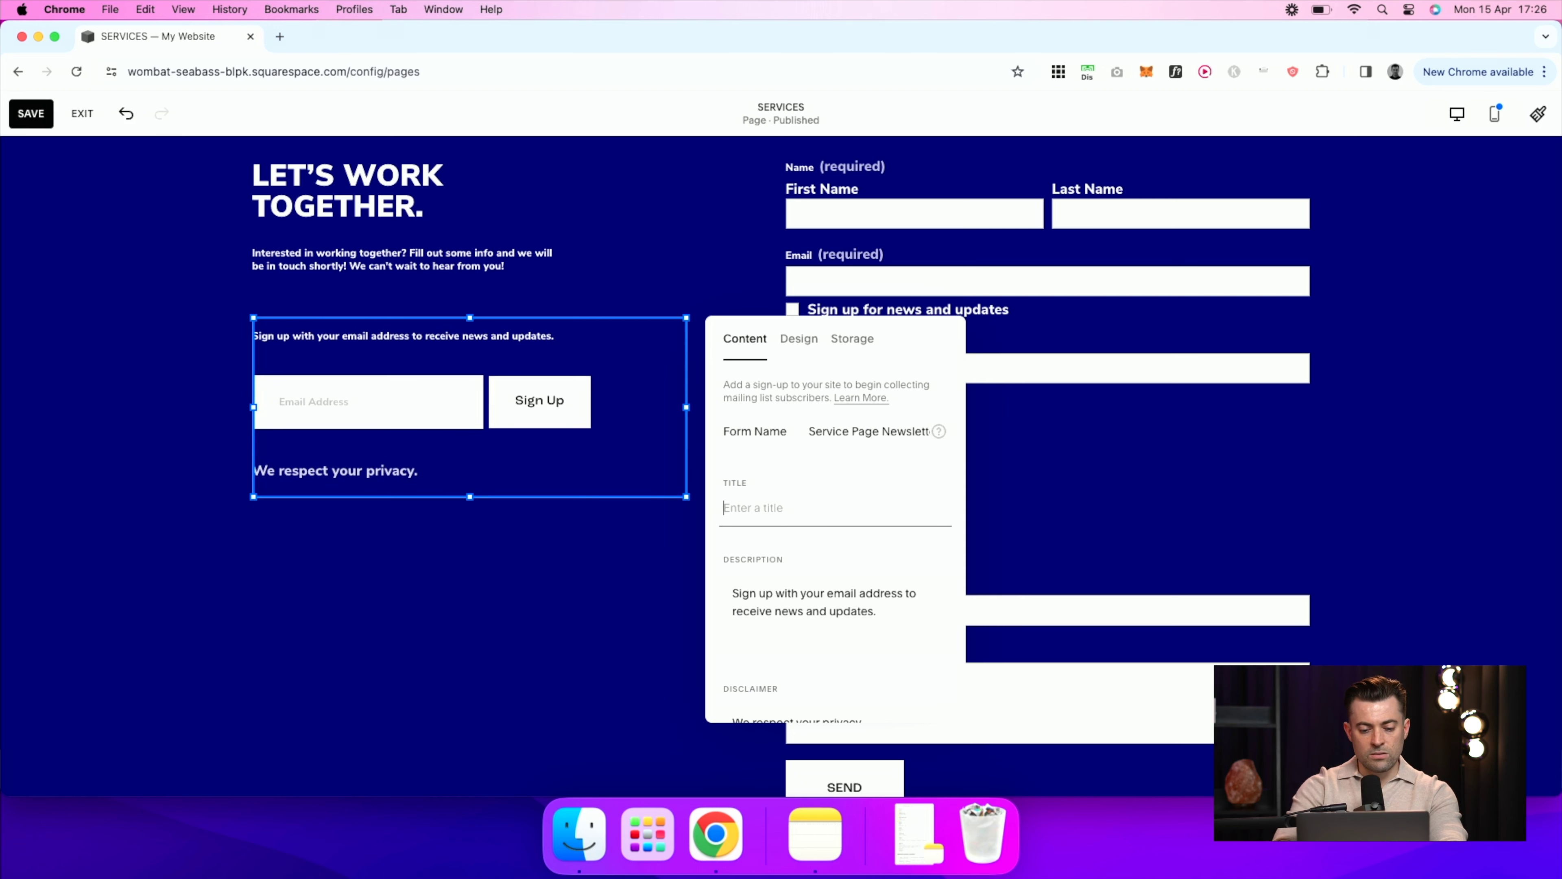
click(825, 600)
key(BackSpace)
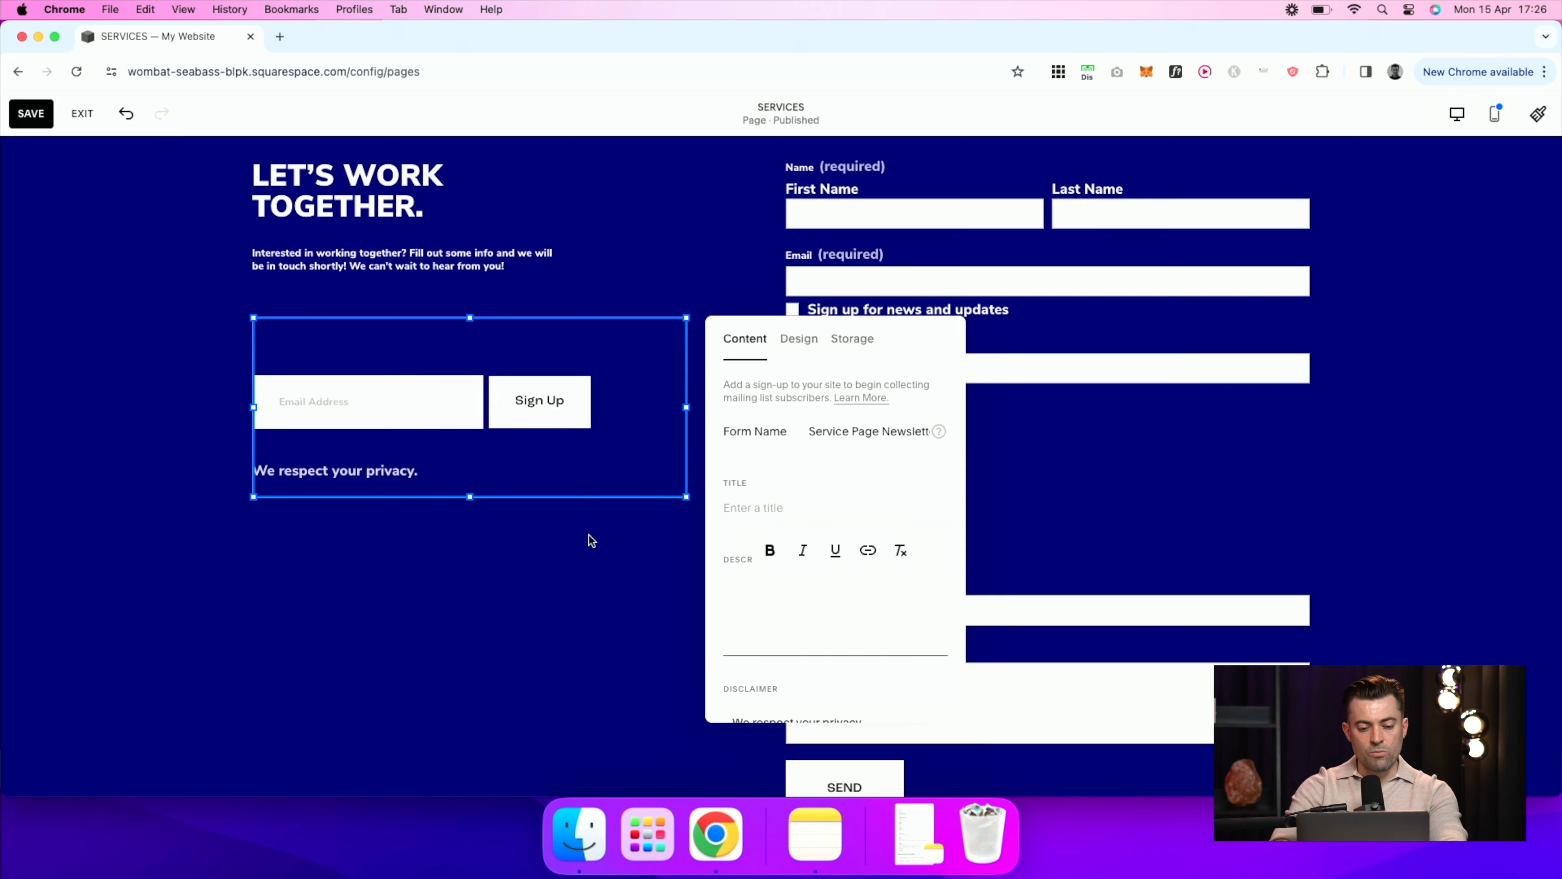
scroll(821, 603, down, 3)
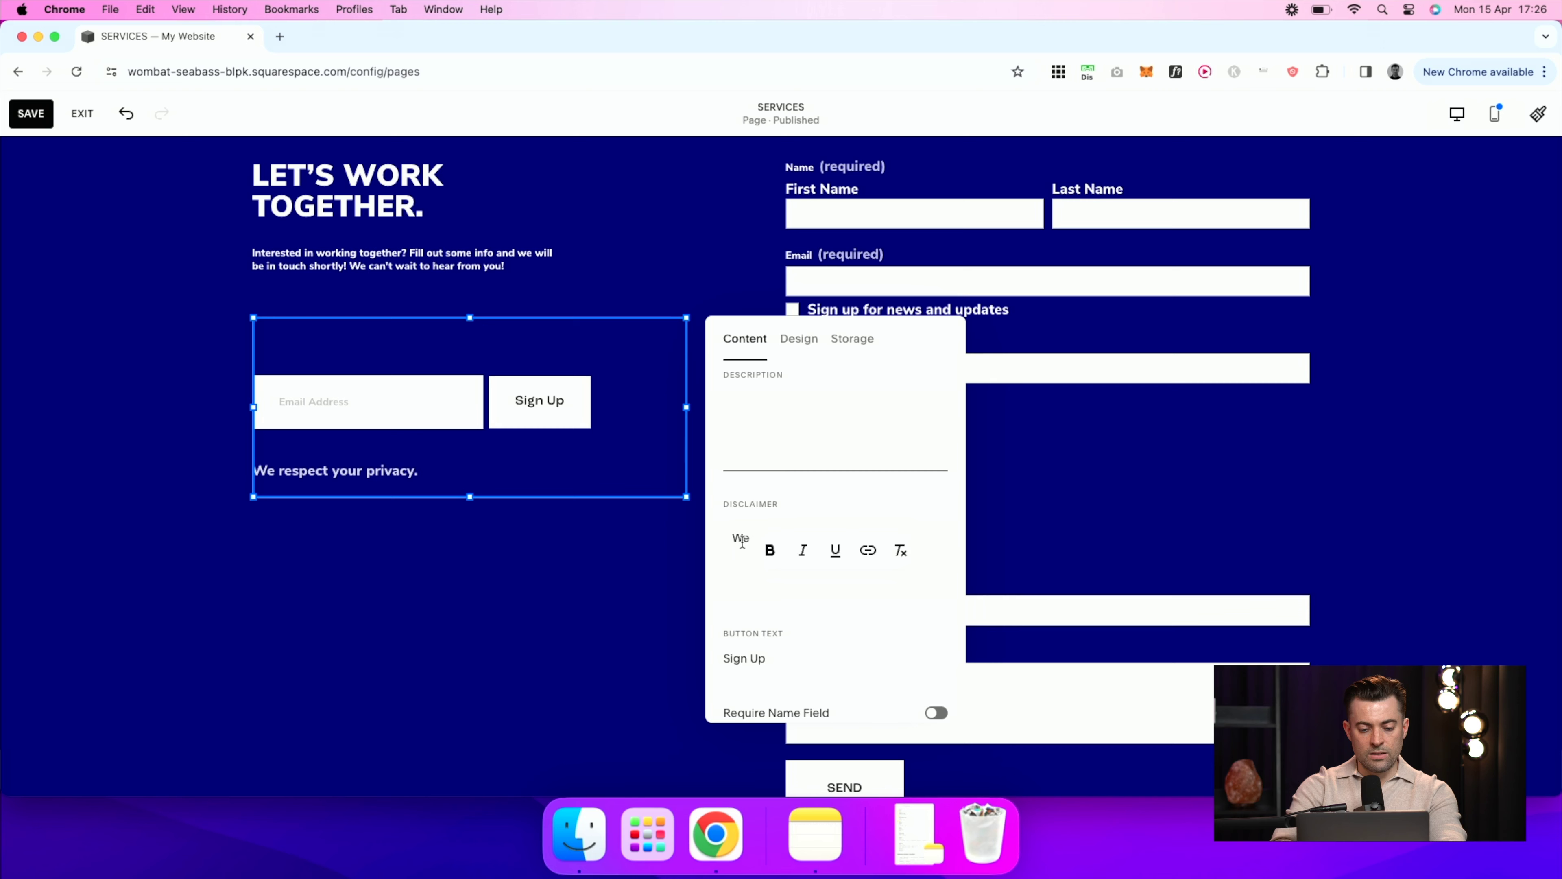
click(734, 538)
key(super+a)
key(BackSpace)
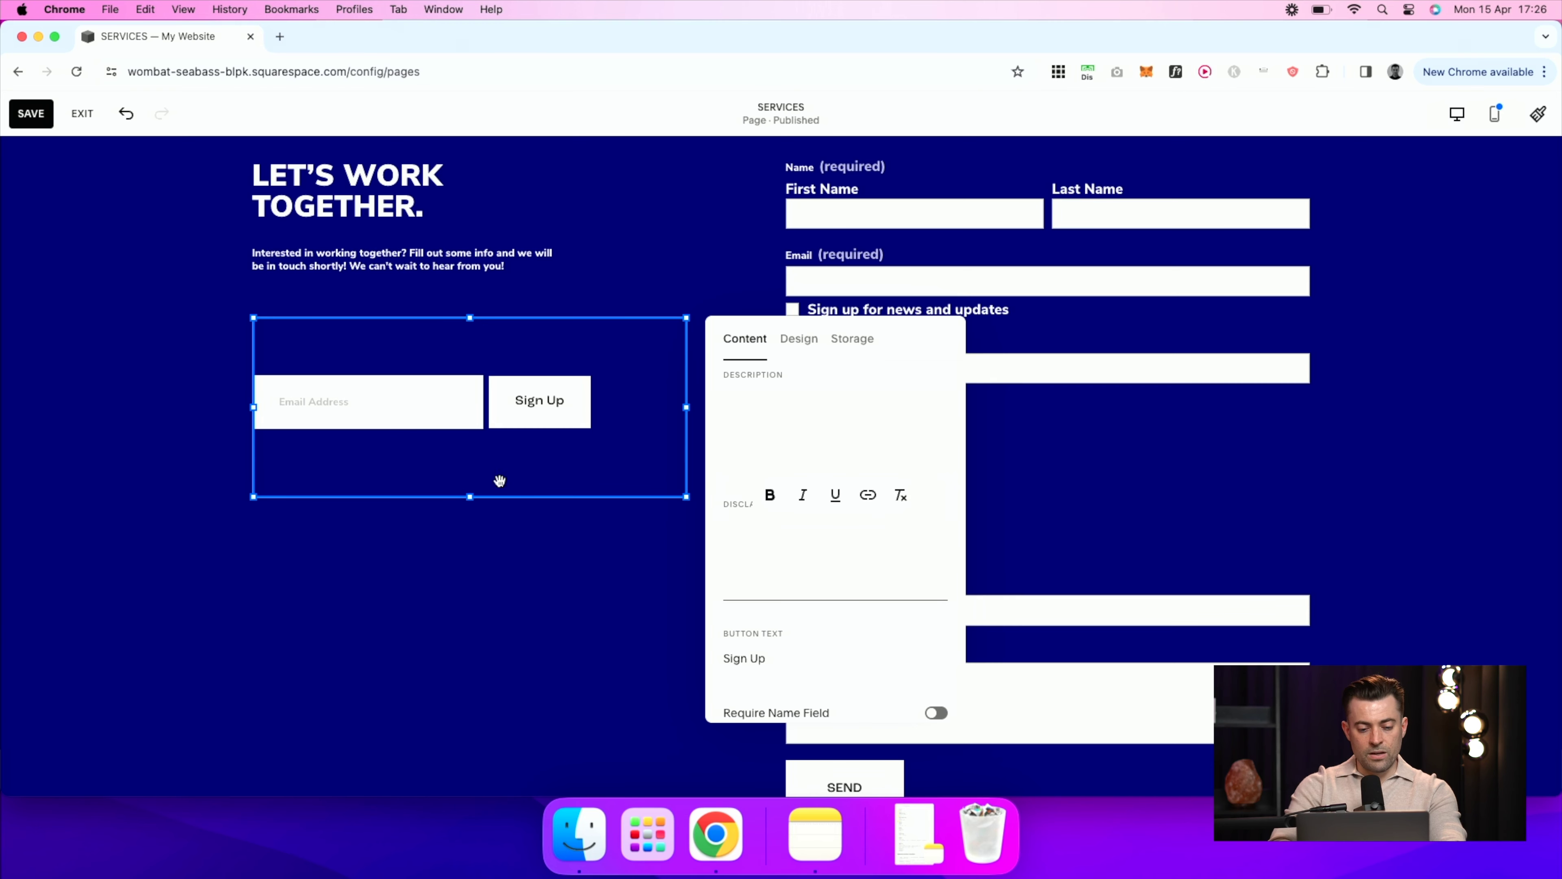
click(479, 489)
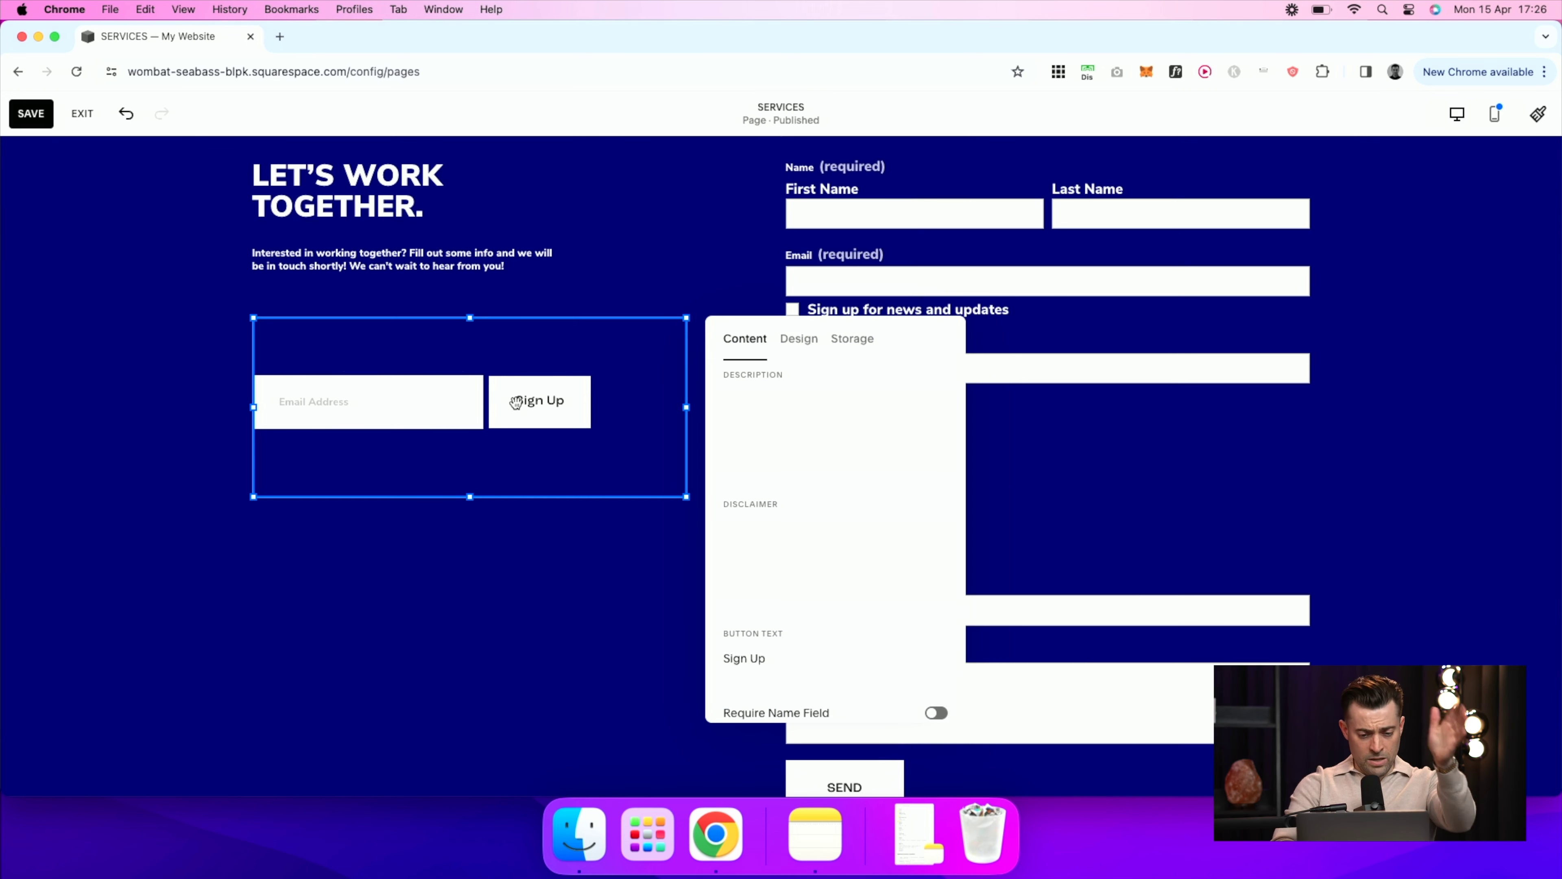
Step: Review the newsletter block's remaining content settings and adjust it on the page
click(835, 419)
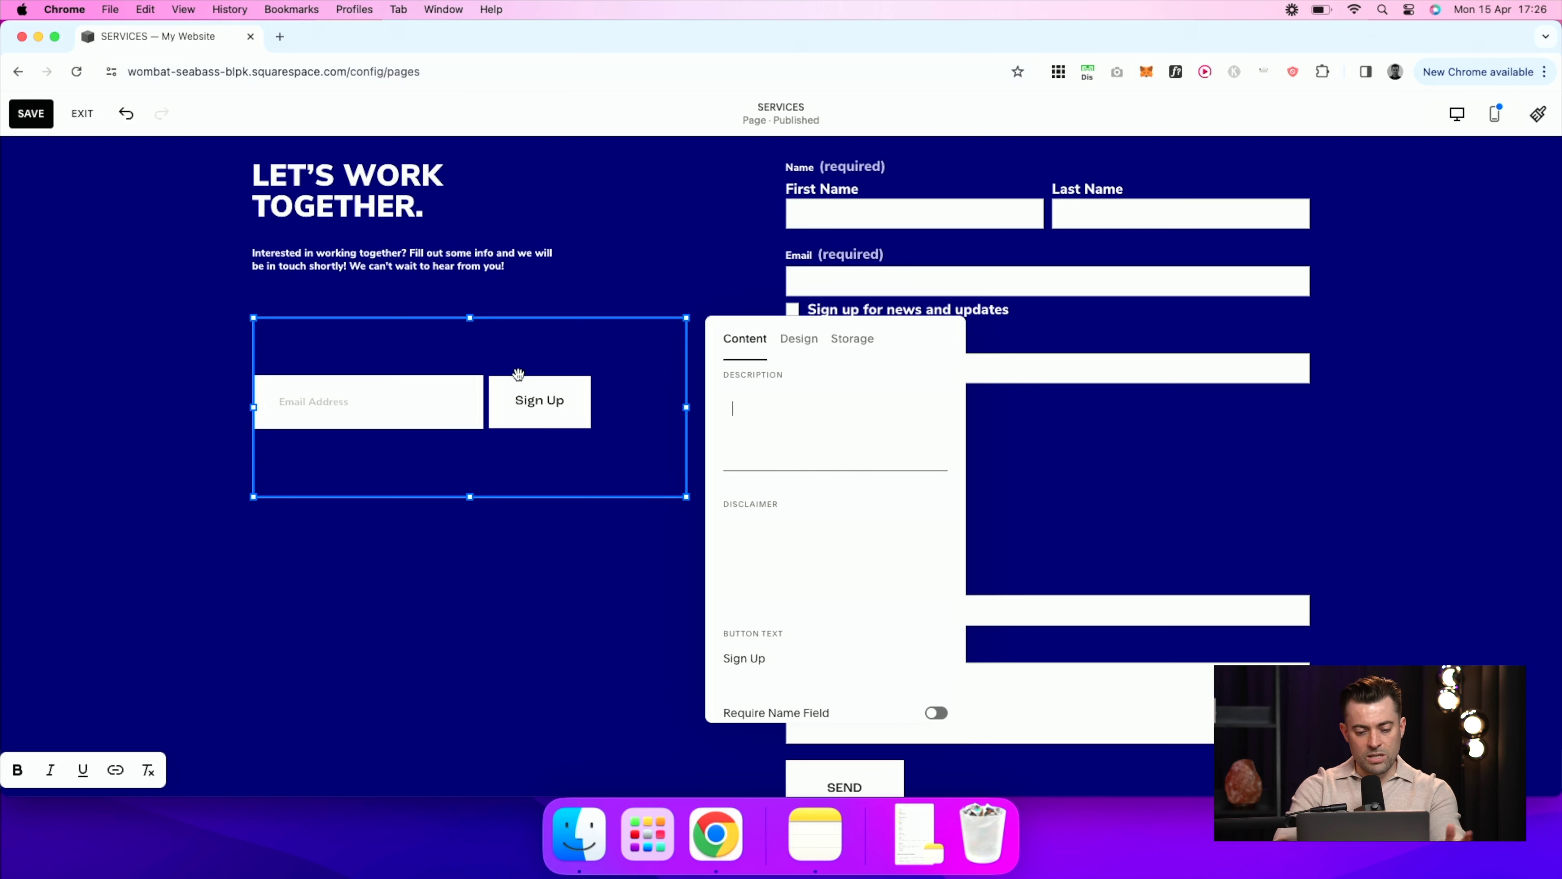
scroll(825, 461, up, 3)
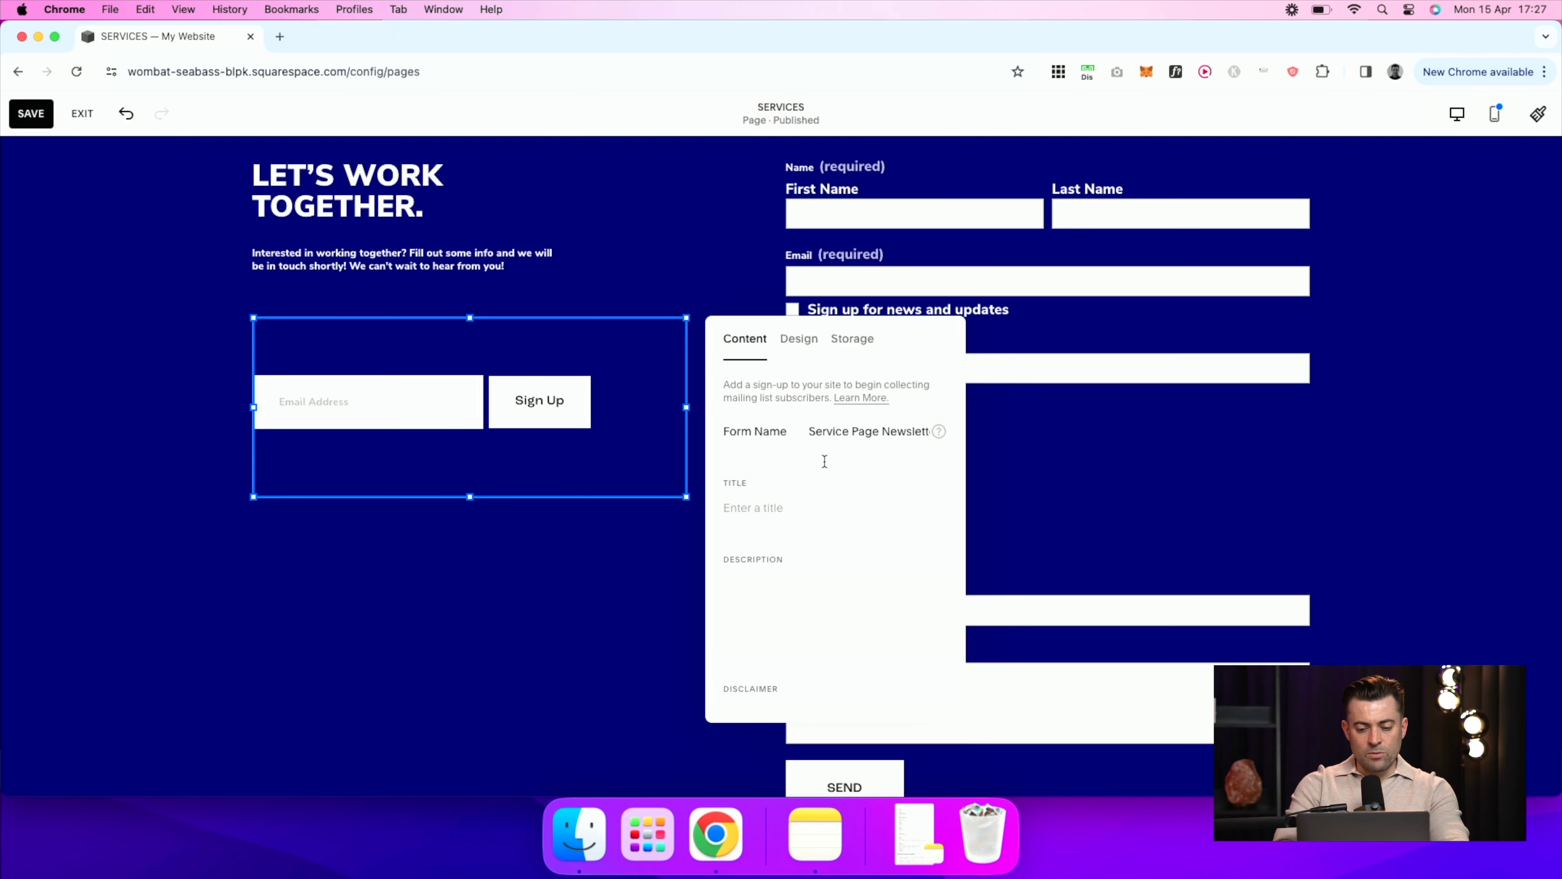
scroll(824, 461, down, 5)
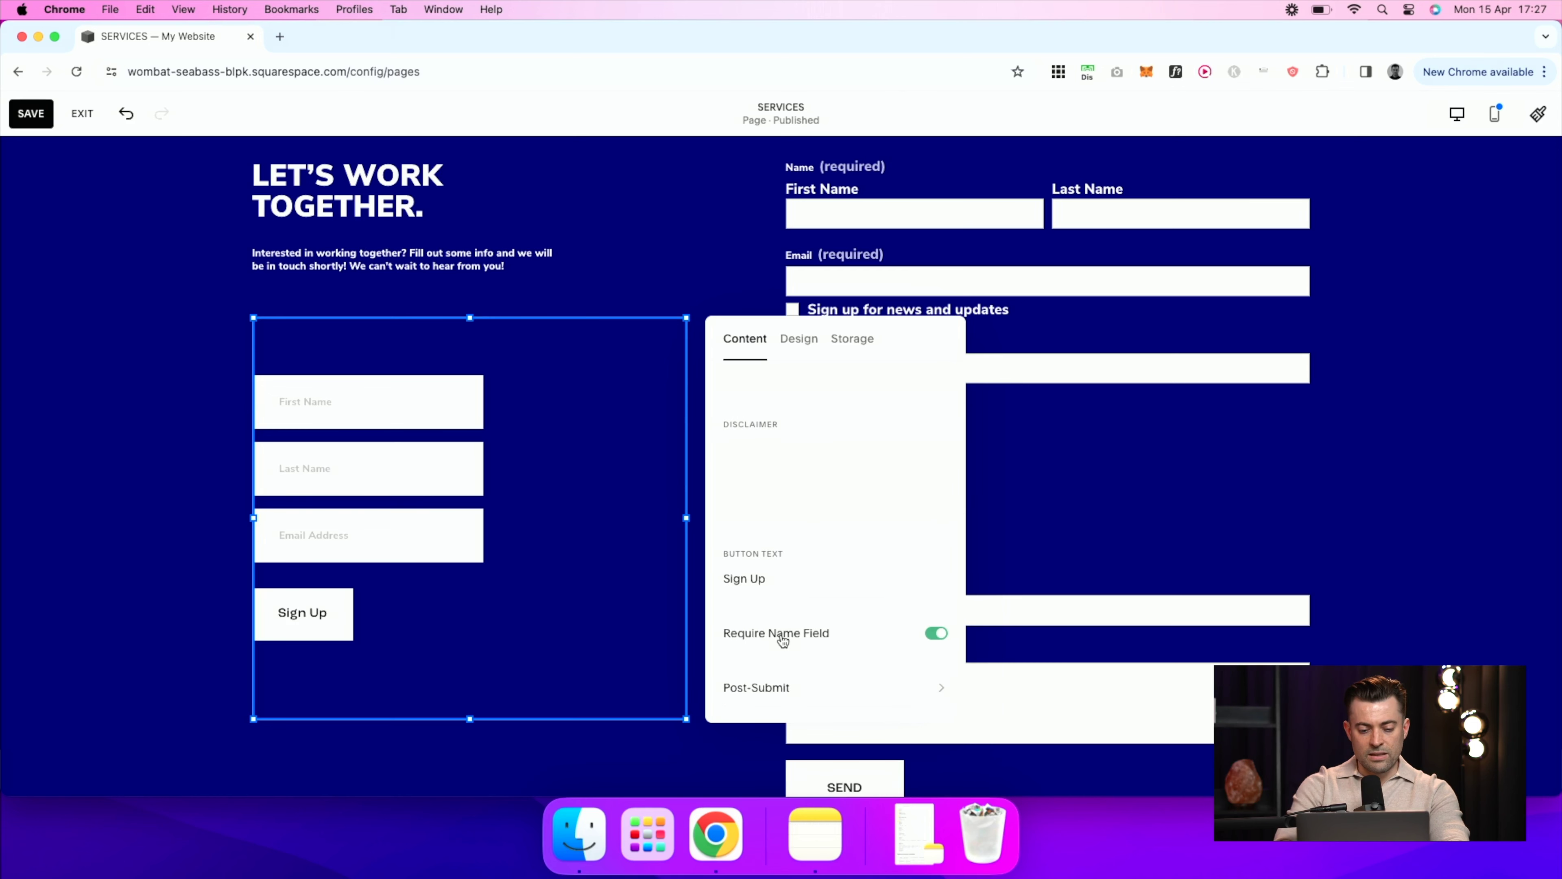
drag(256, 508, 280, 519)
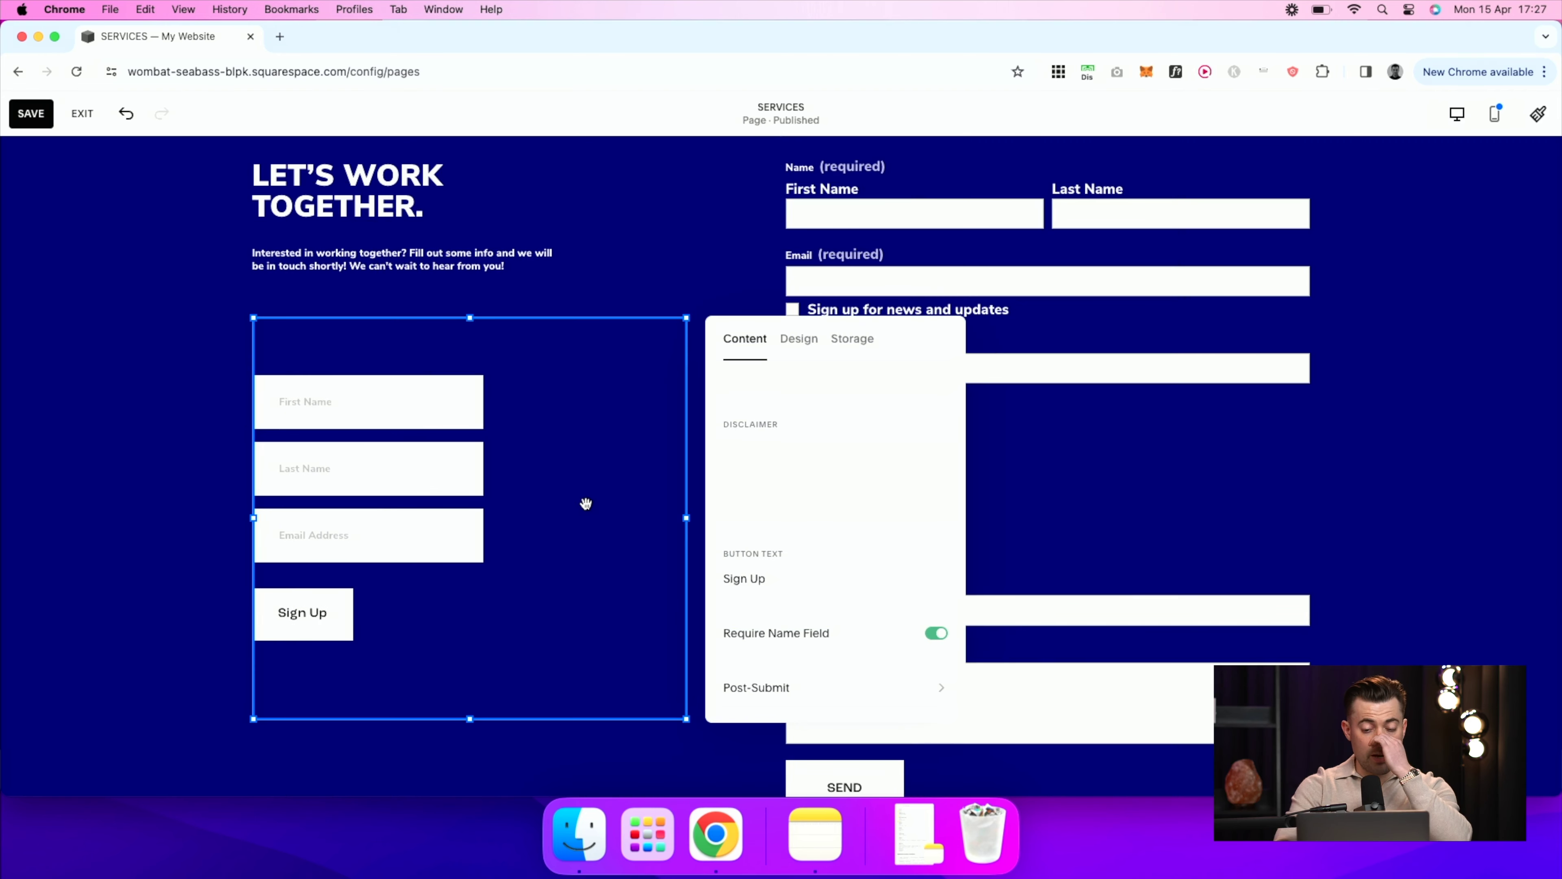
Step: Widen the newsletter block and delete the contact form from the section
click(1058, 440)
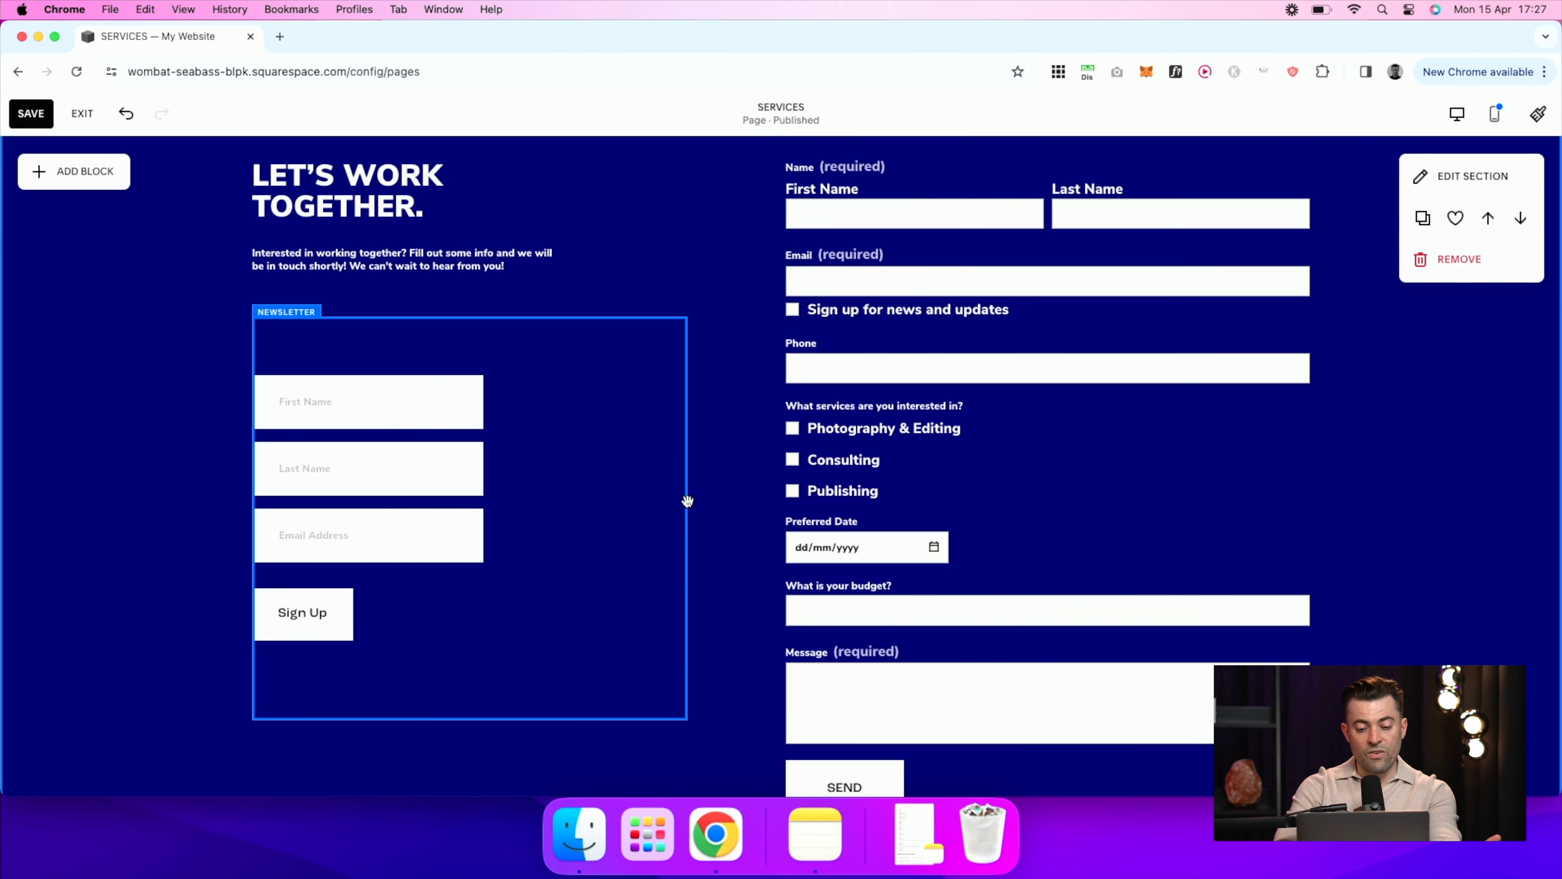
click(602, 495)
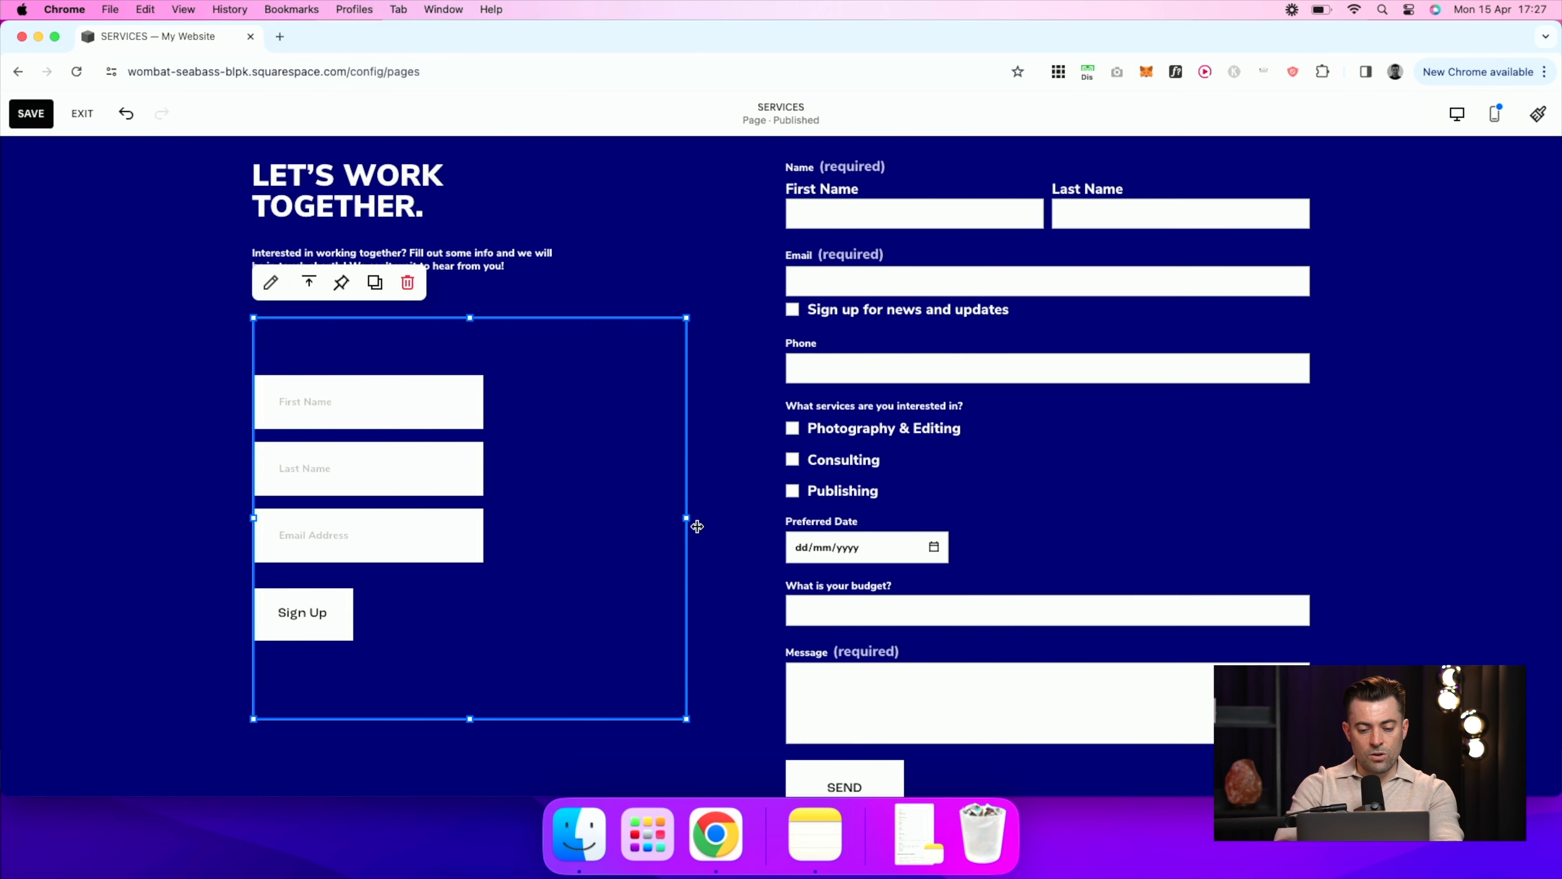
drag(688, 524, 1011, 492)
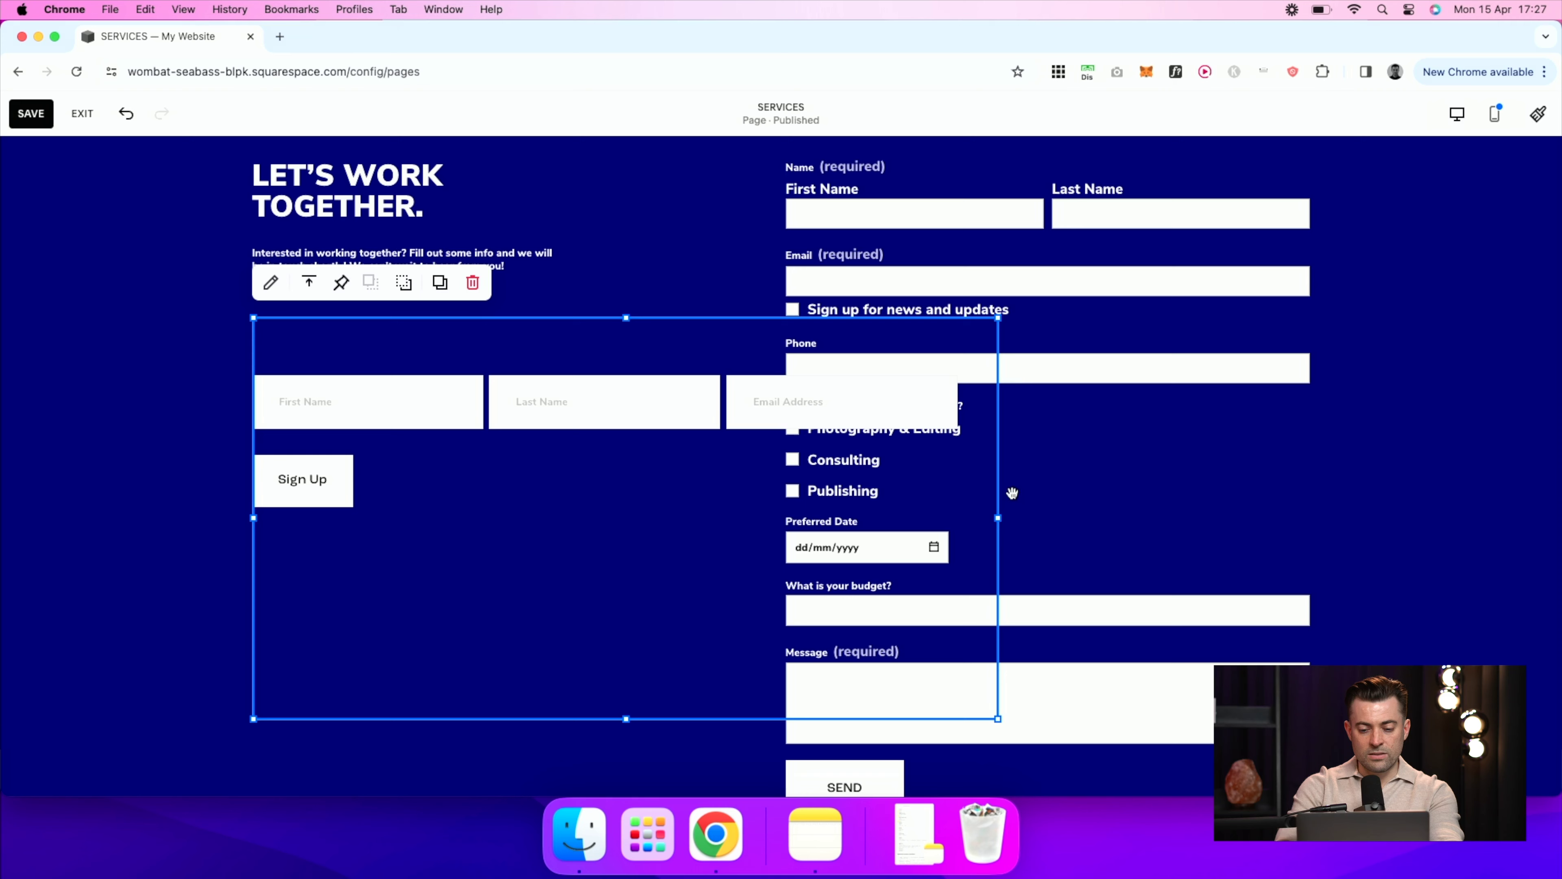
click(1155, 458)
key(BackSpace)
Step: Shorten and widen the newsletter block so Sign Up joins the row, and move it under the intro text
click(687, 547)
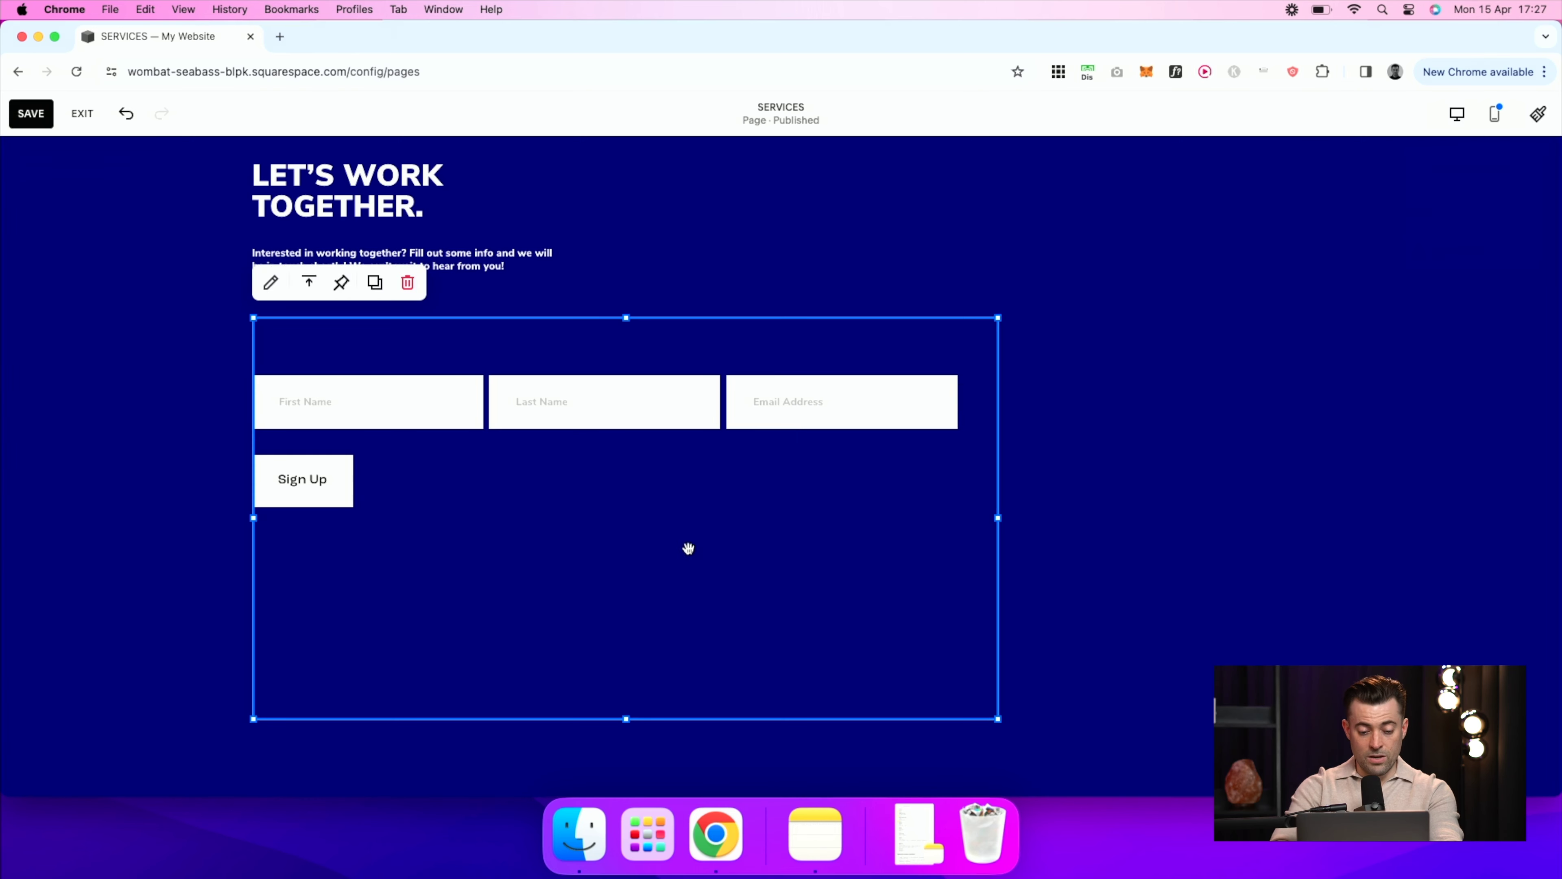
drag(628, 709, 628, 541)
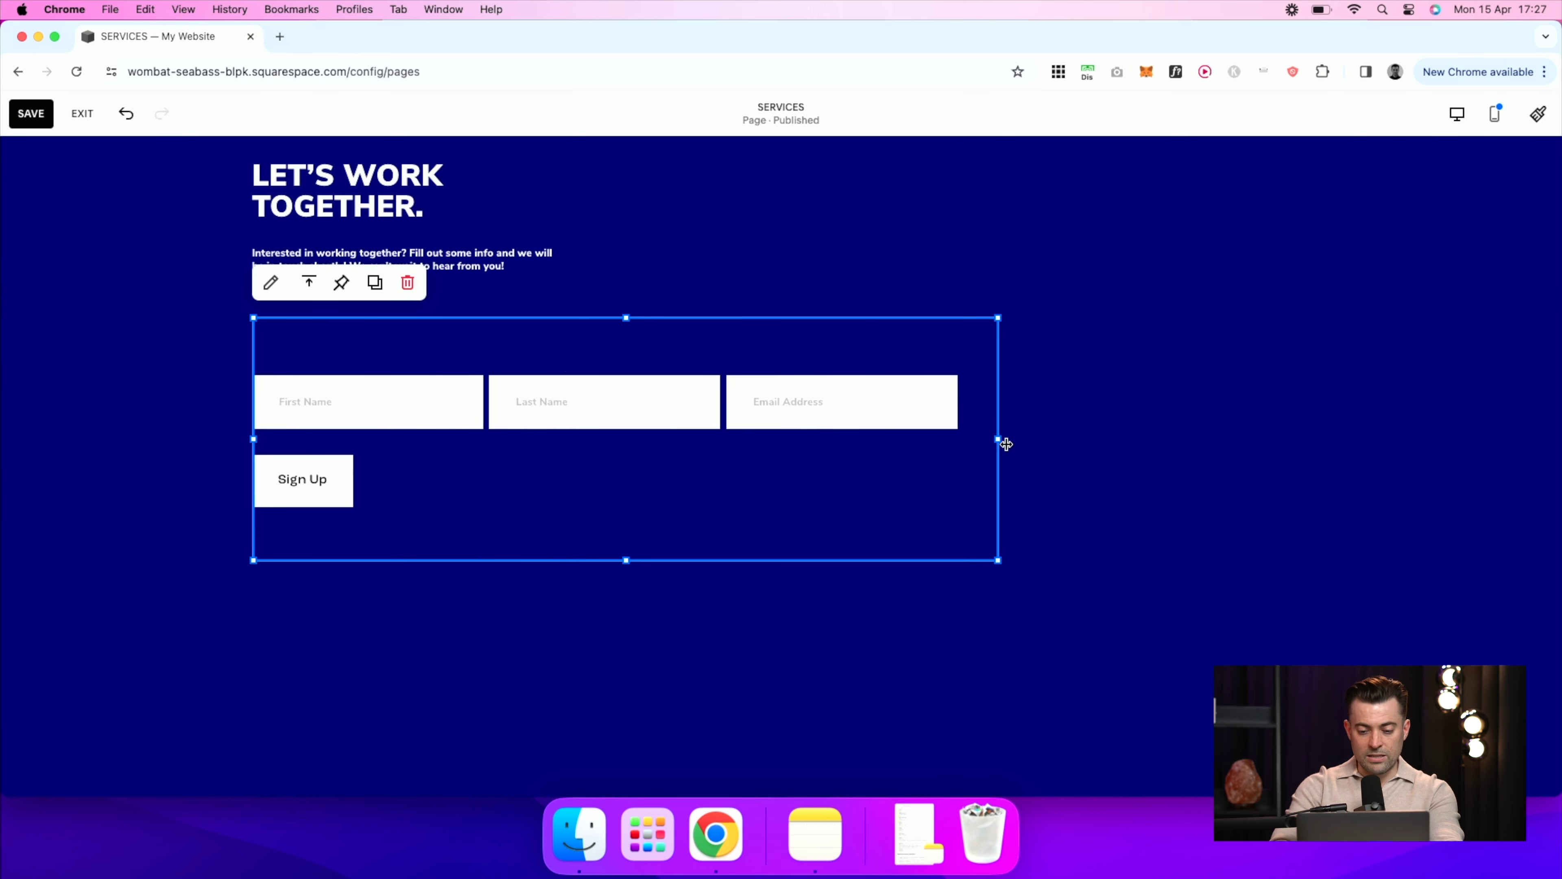
drag(999, 438, 1268, 424)
click(1022, 630)
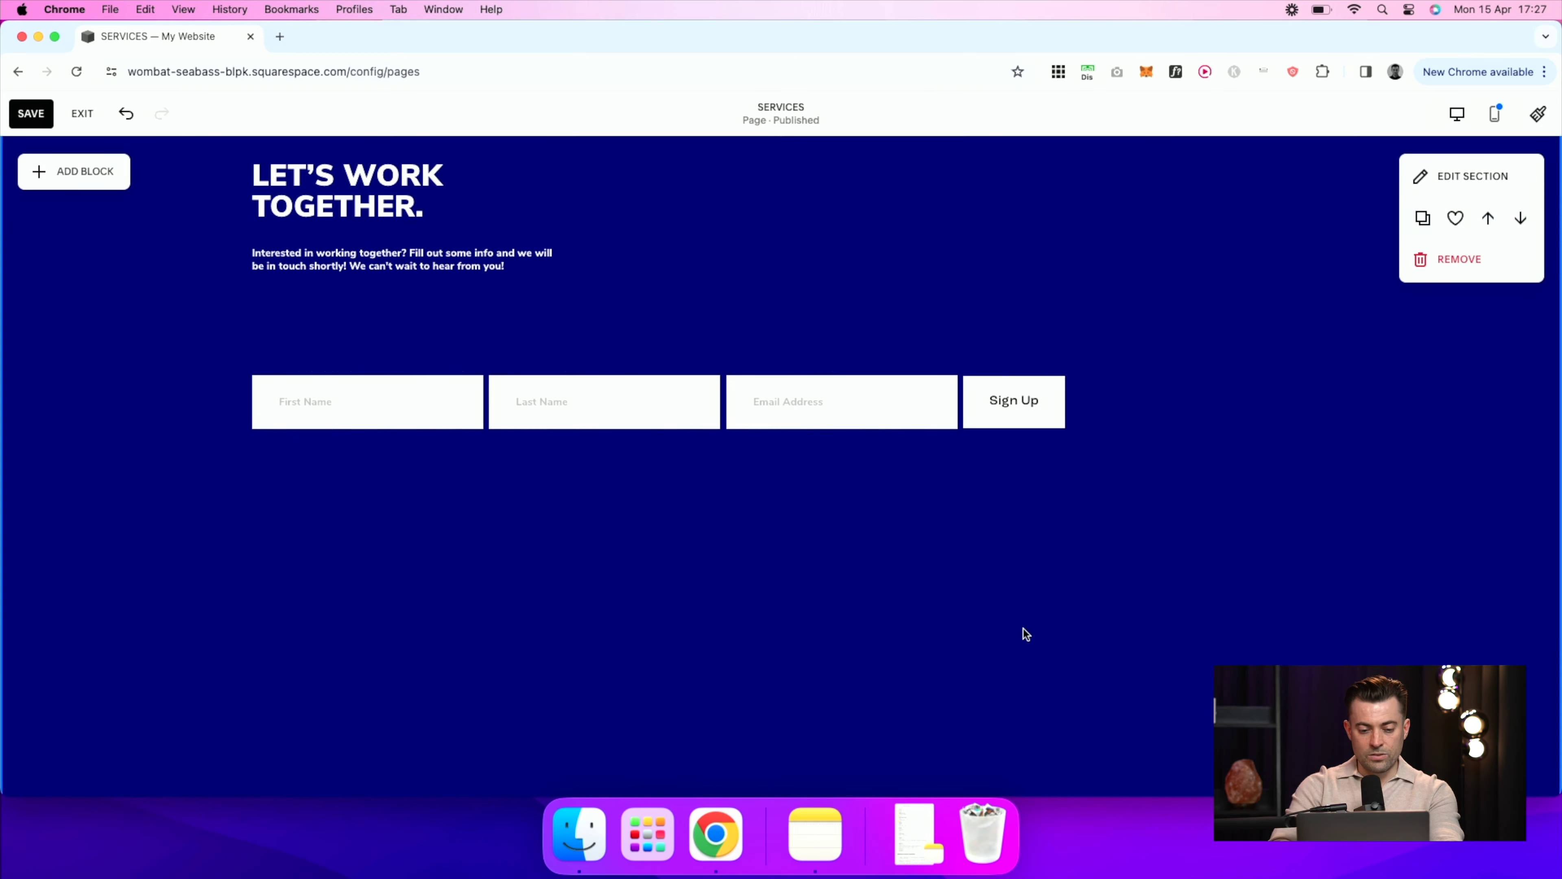
drag(830, 543, 837, 492)
click(872, 707)
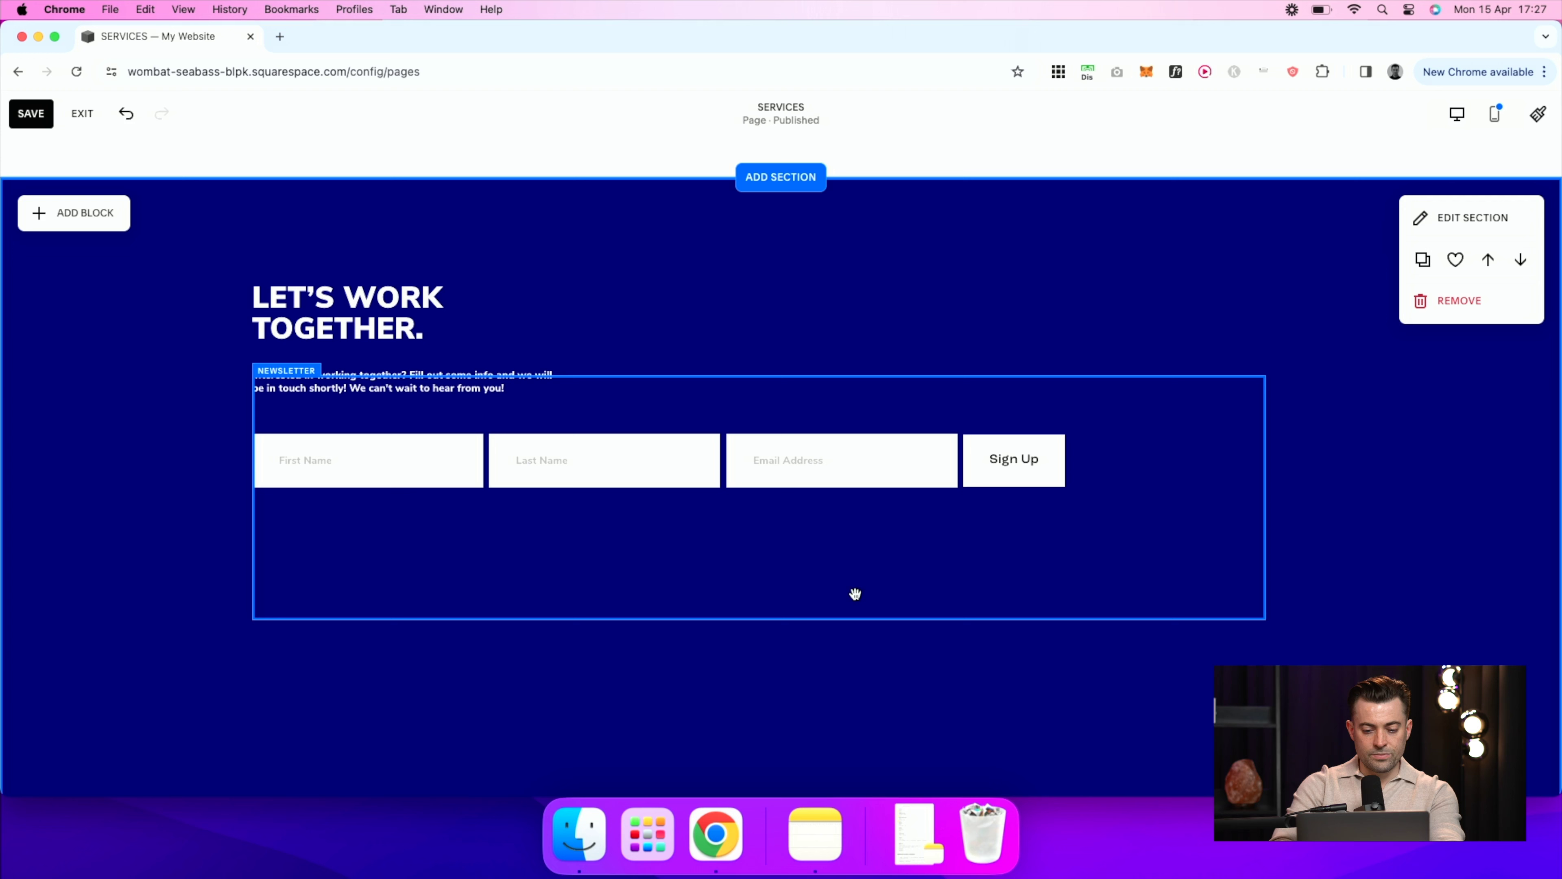
Step: Check the block's Squarespace storage settings, leaving Send Confirmation Email switched off
double_click(717, 456)
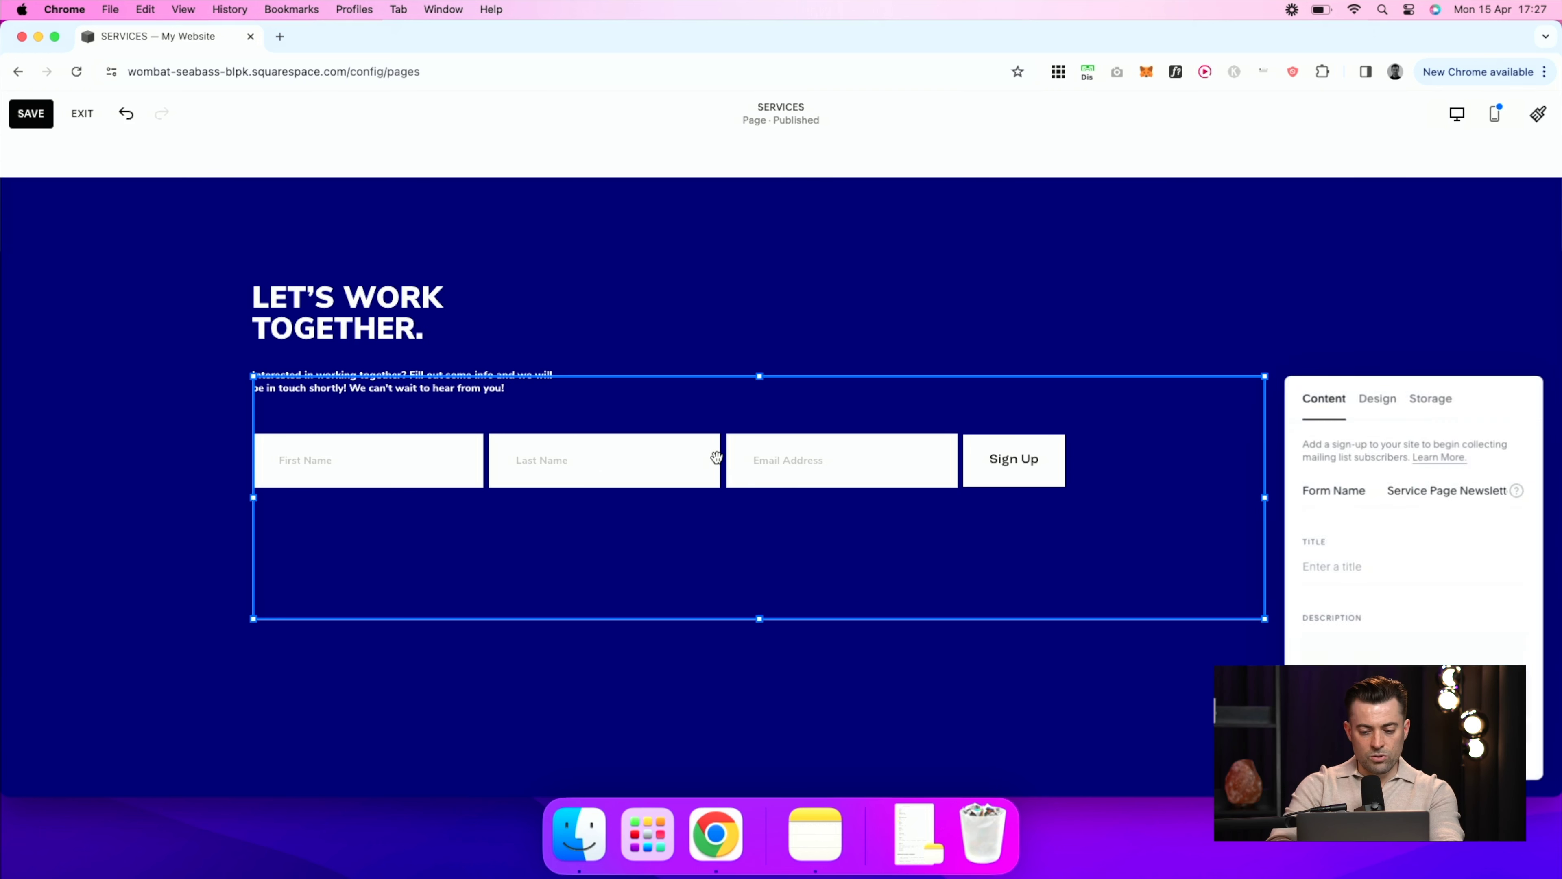
drag(1471, 404, 1192, 315)
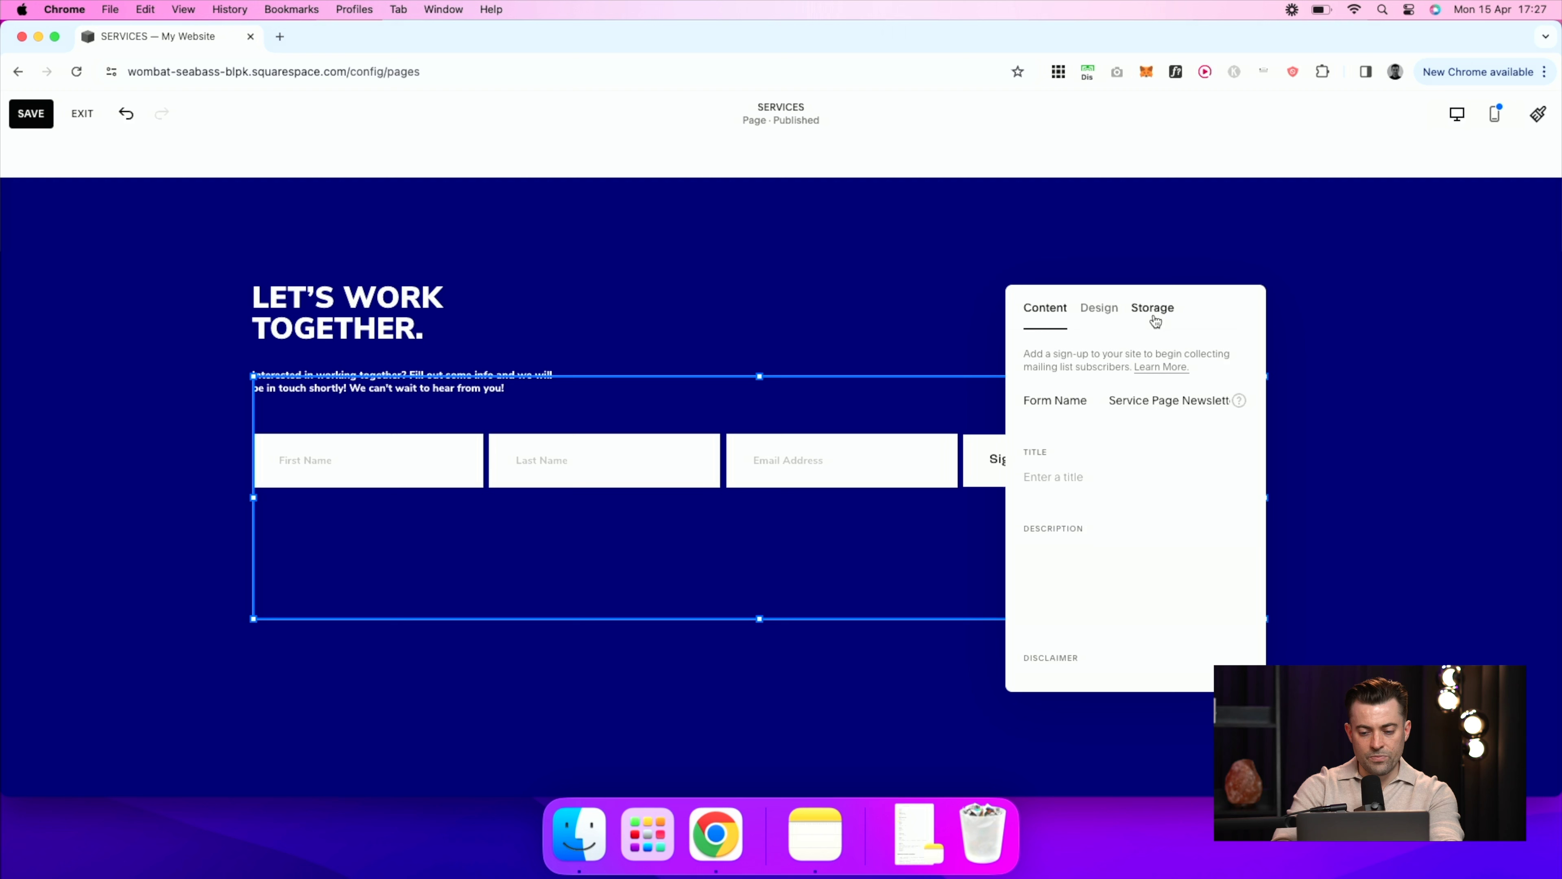
click(1154, 308)
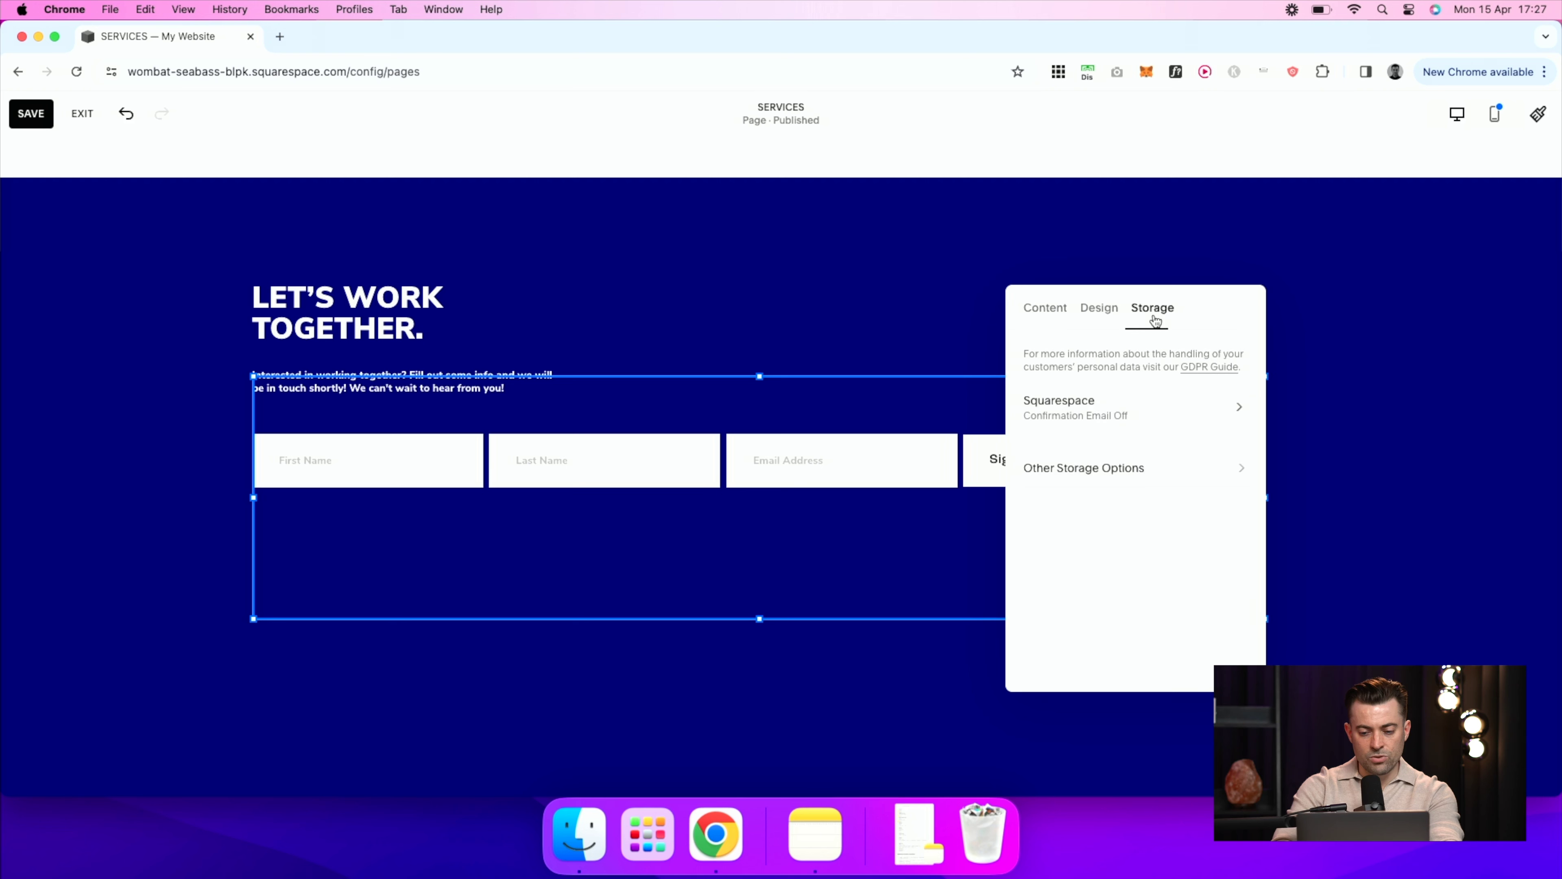
click(1109, 417)
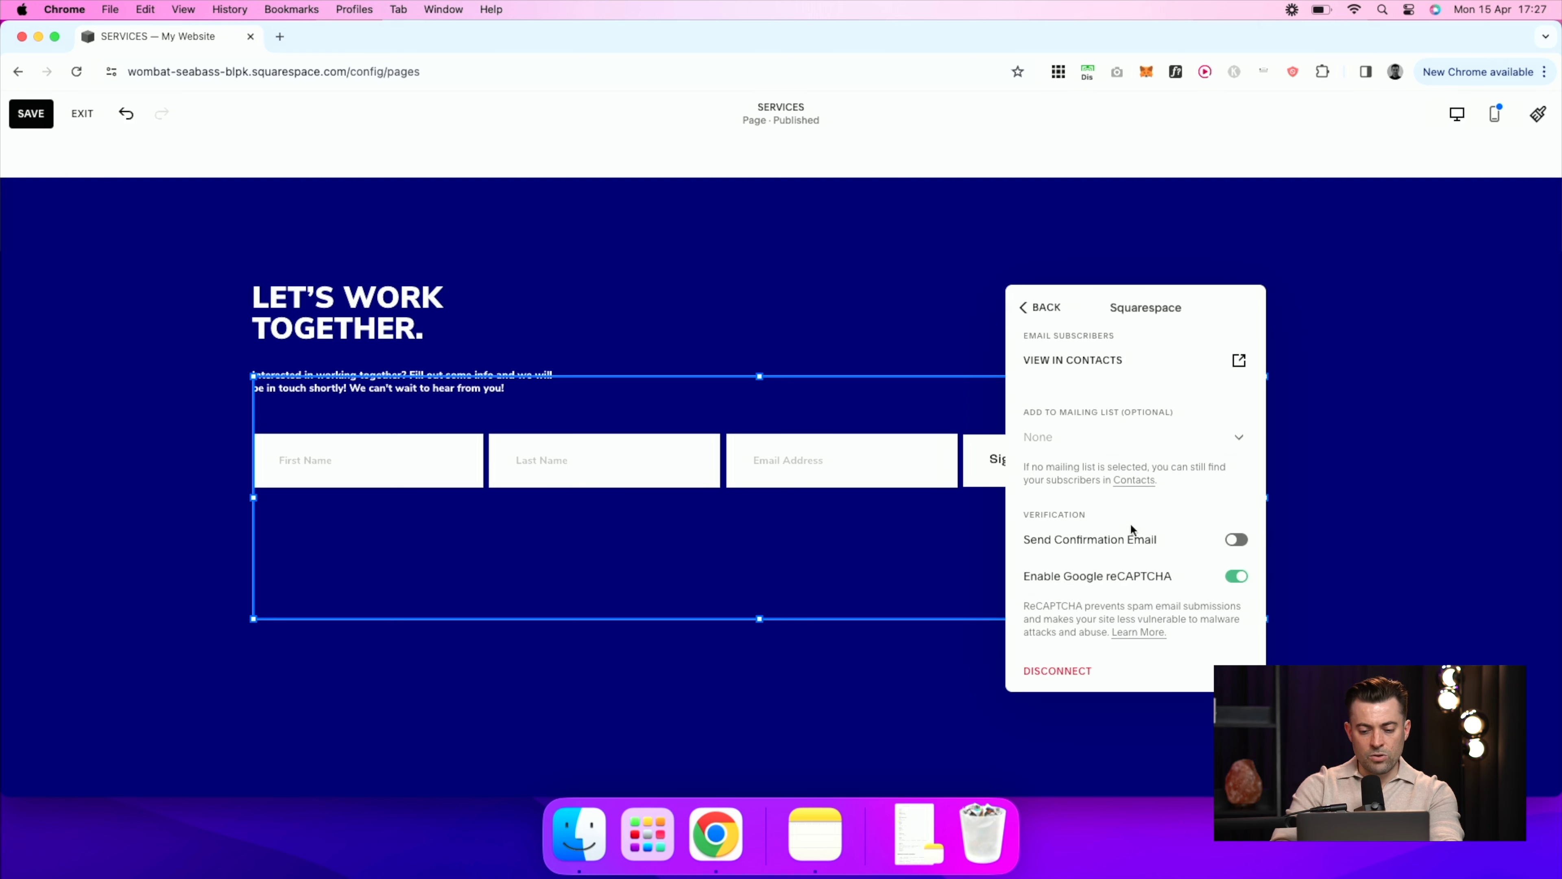
scroll(1132, 528, down, 1)
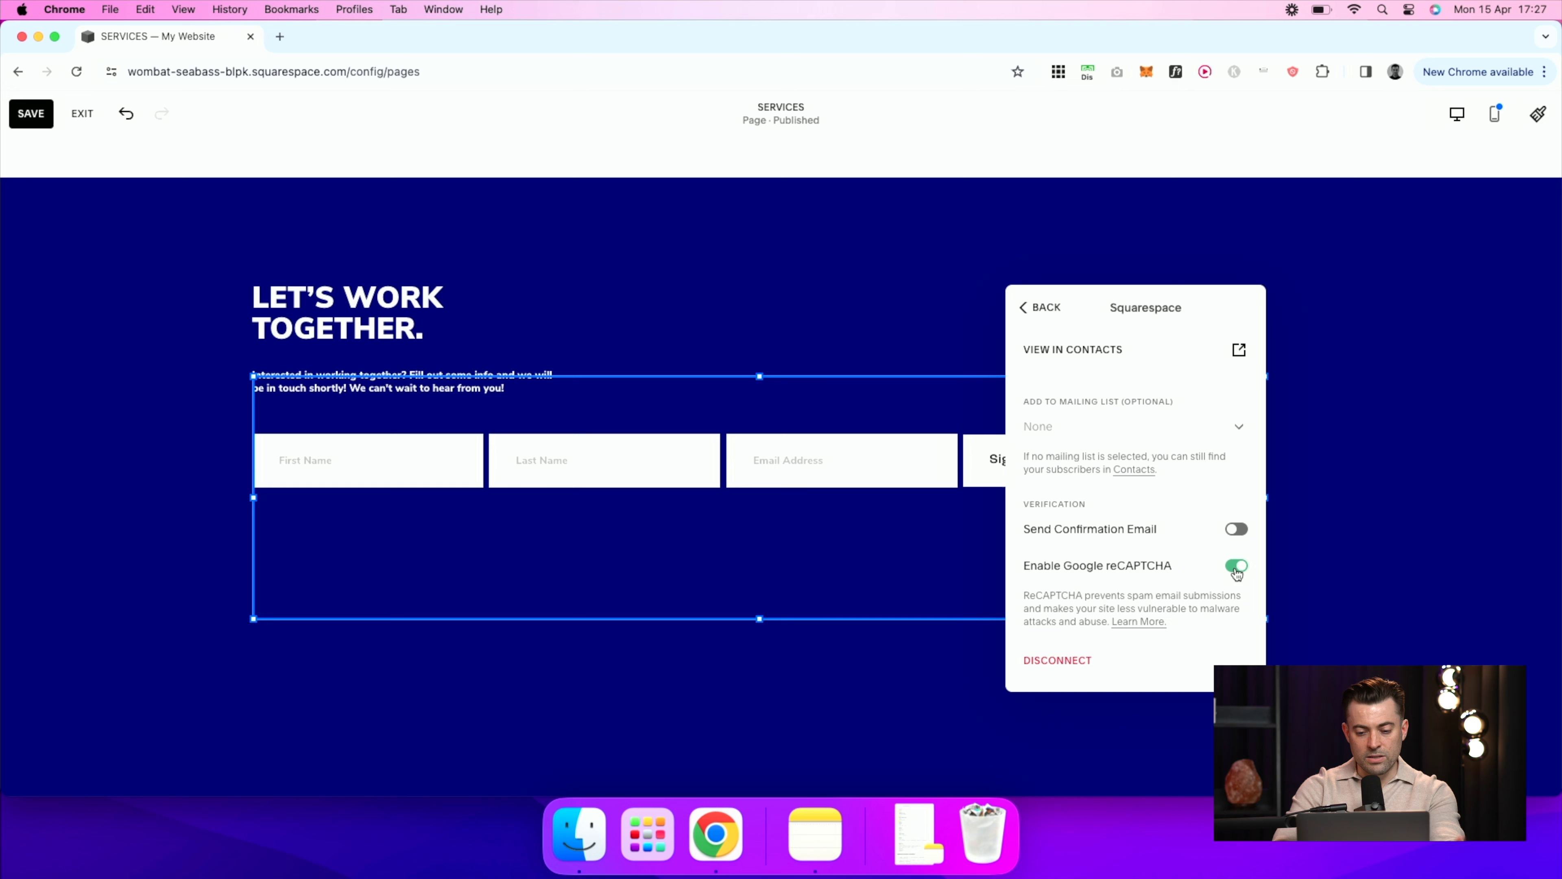
click(1237, 530)
click(1238, 530)
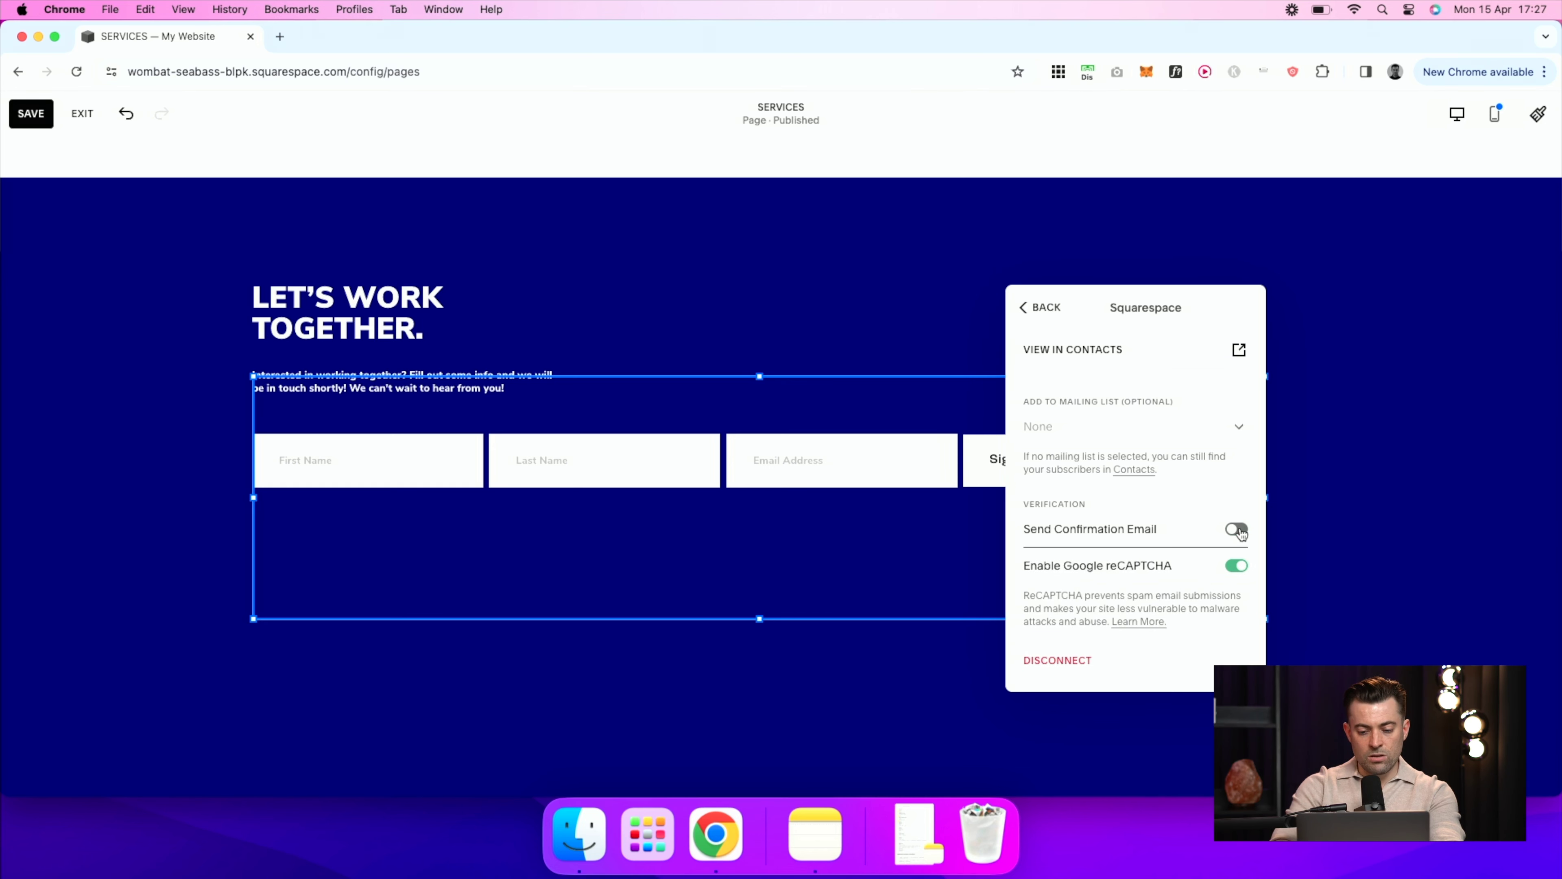
scroll(1174, 552, up, 1)
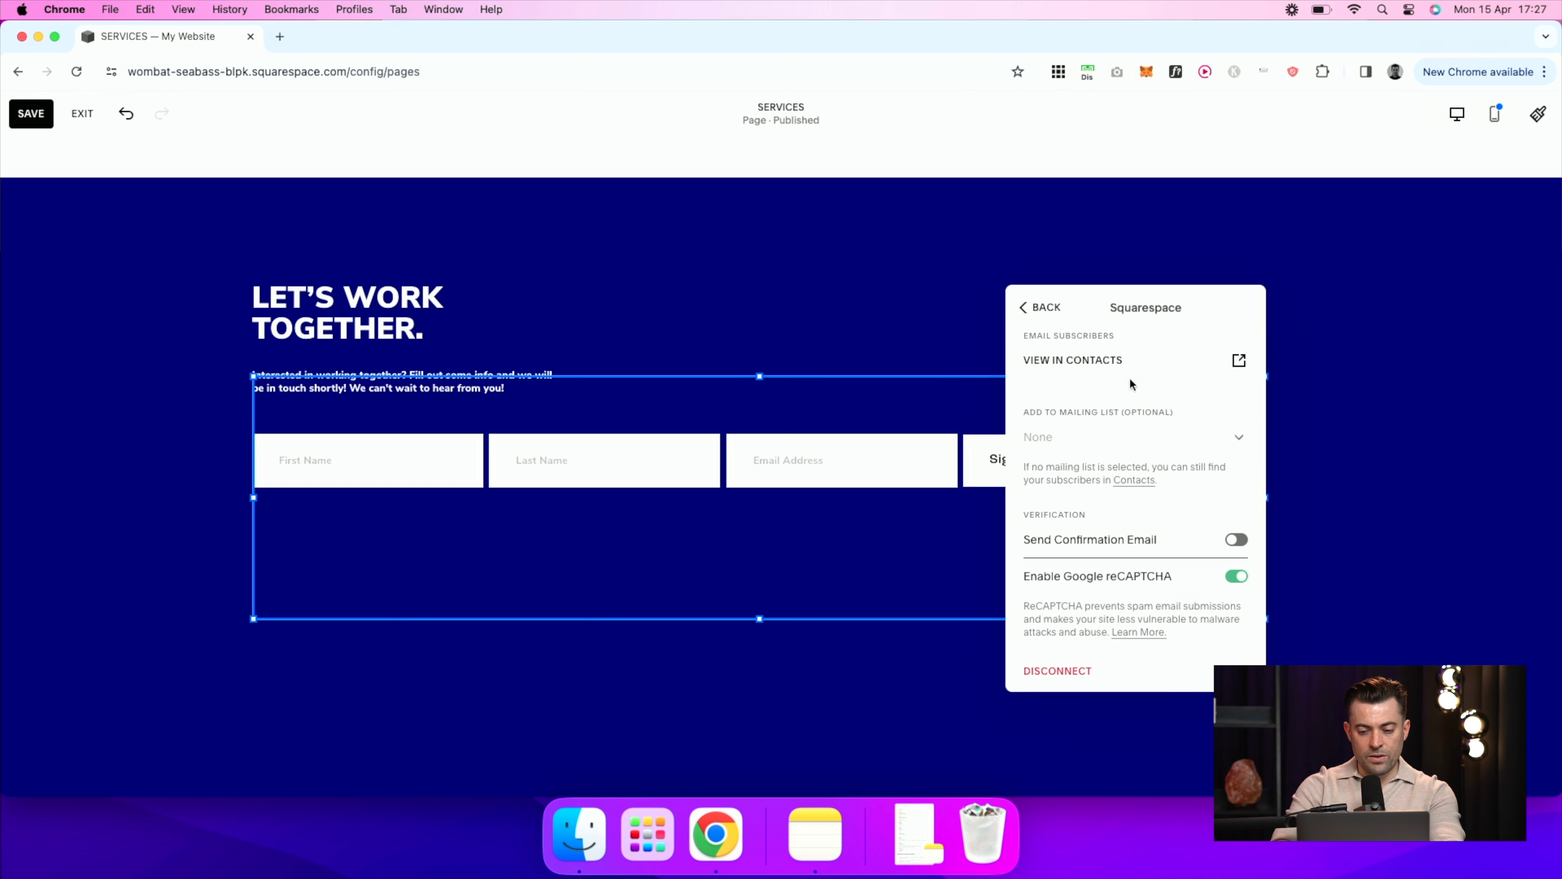
click(1049, 309)
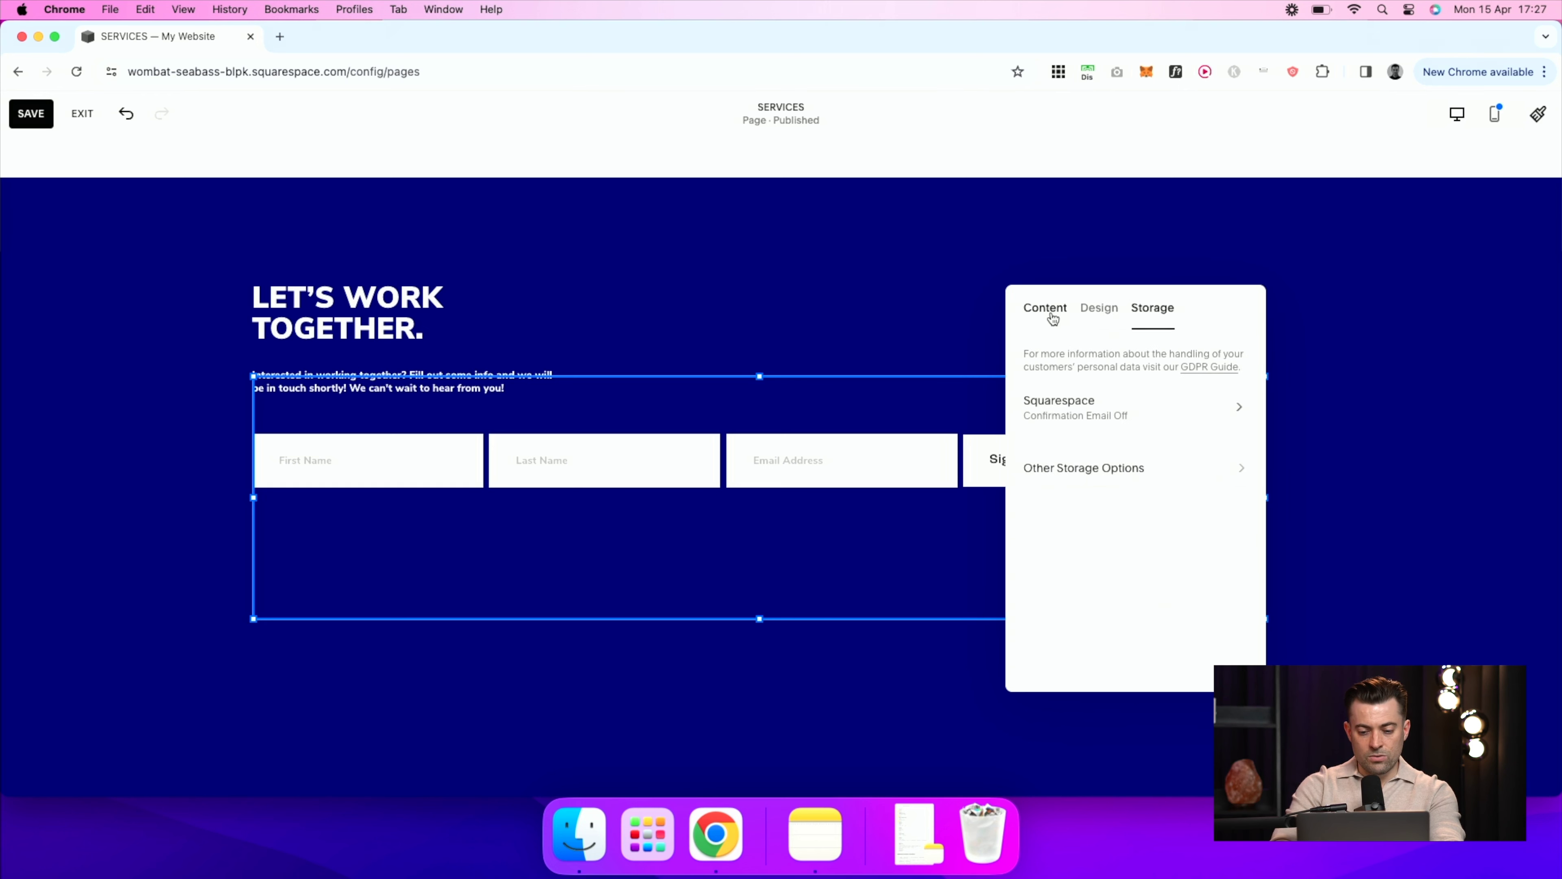
click(1182, 469)
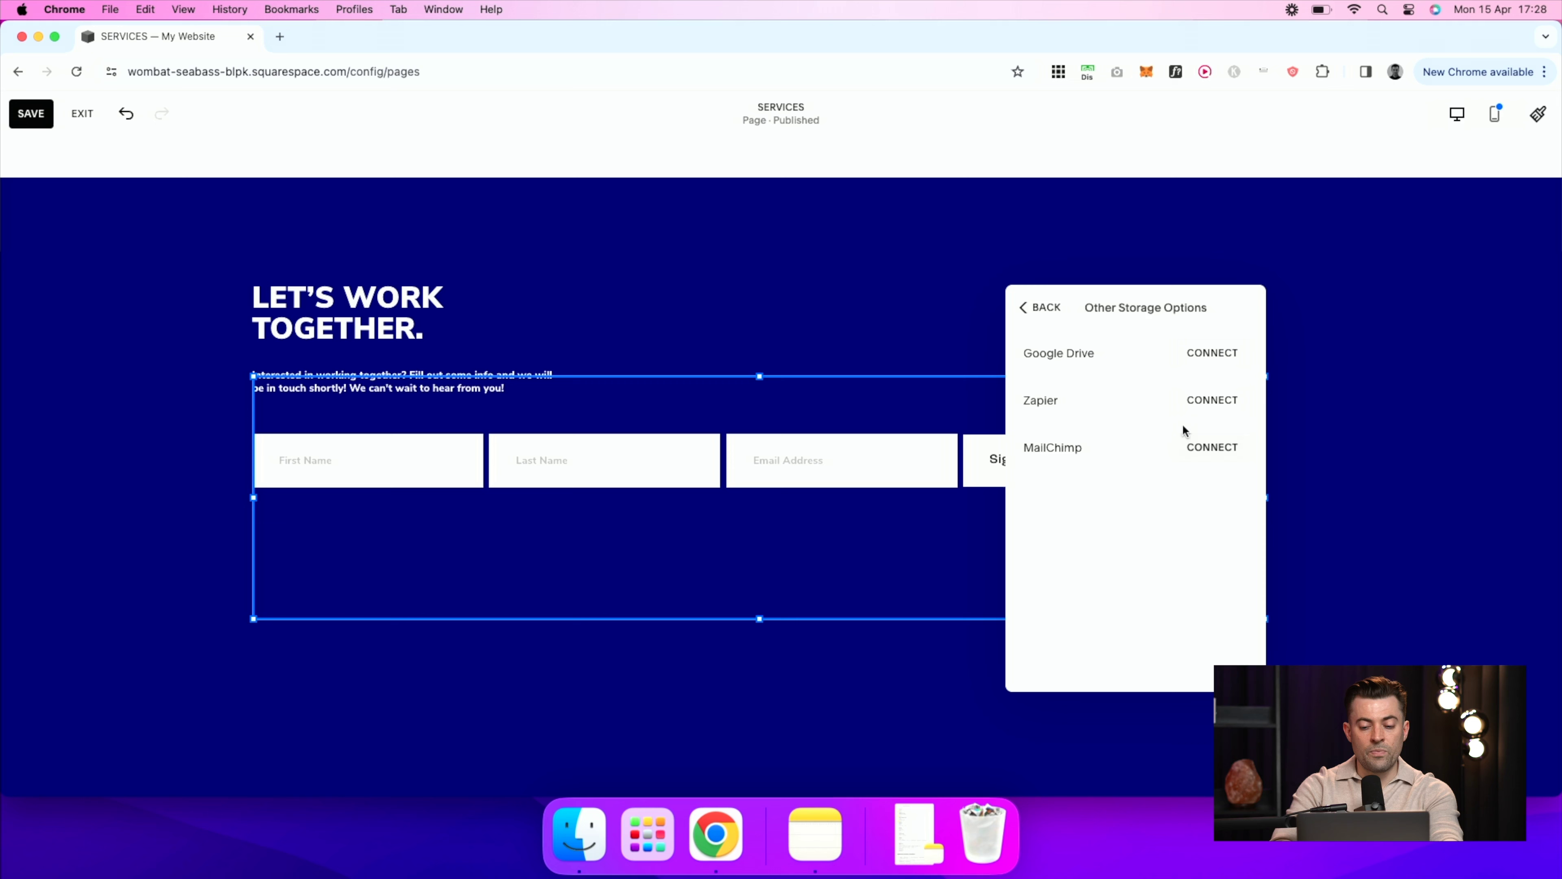
click(1041, 306)
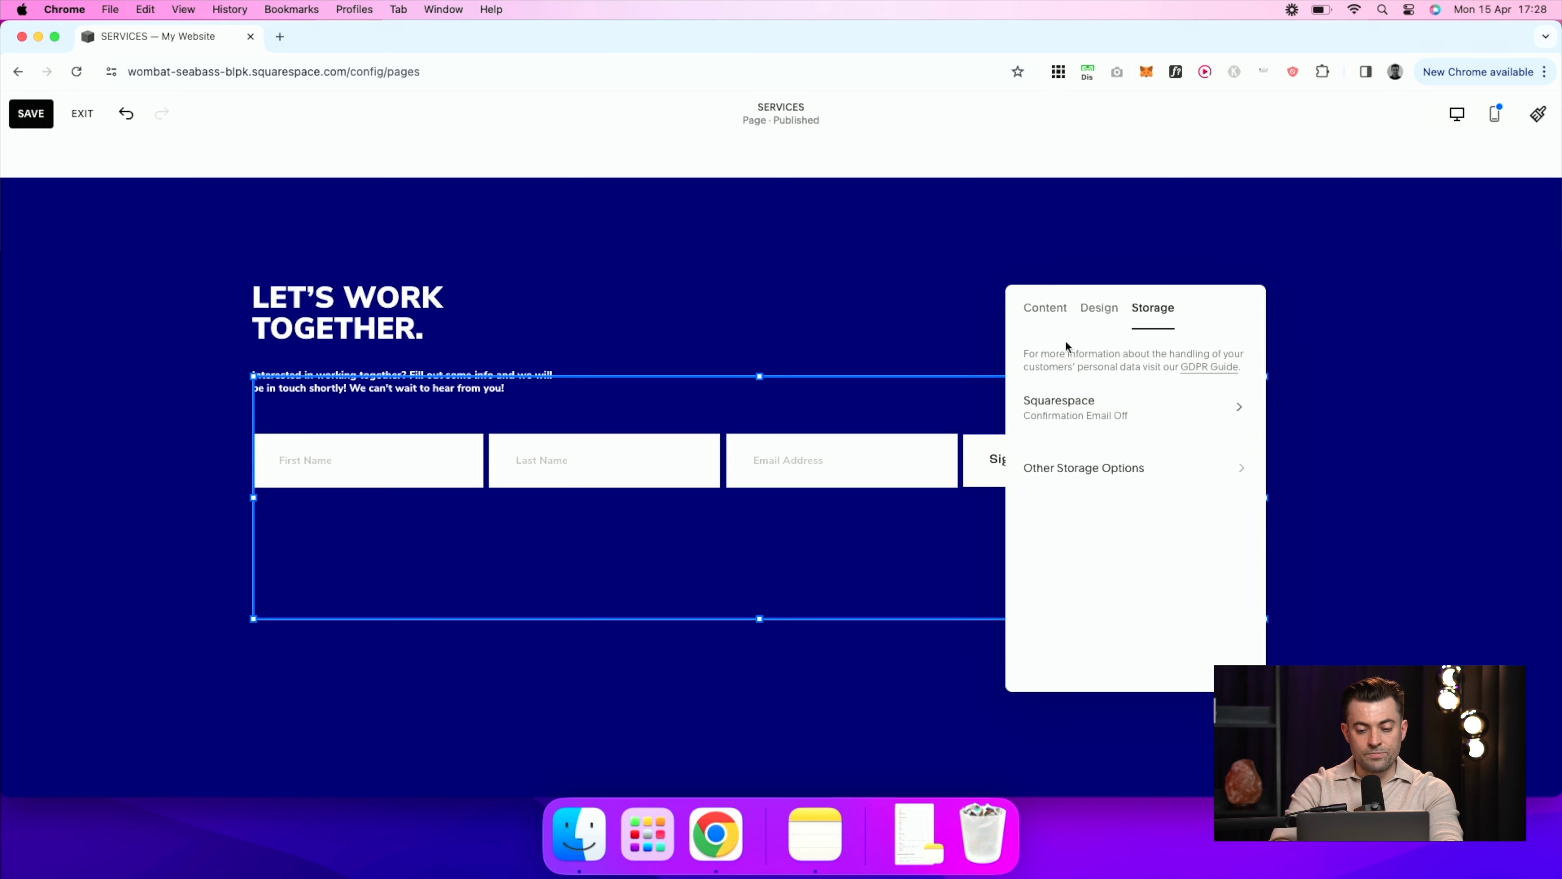
Step: Save the Services page and preview it live
click(837, 650)
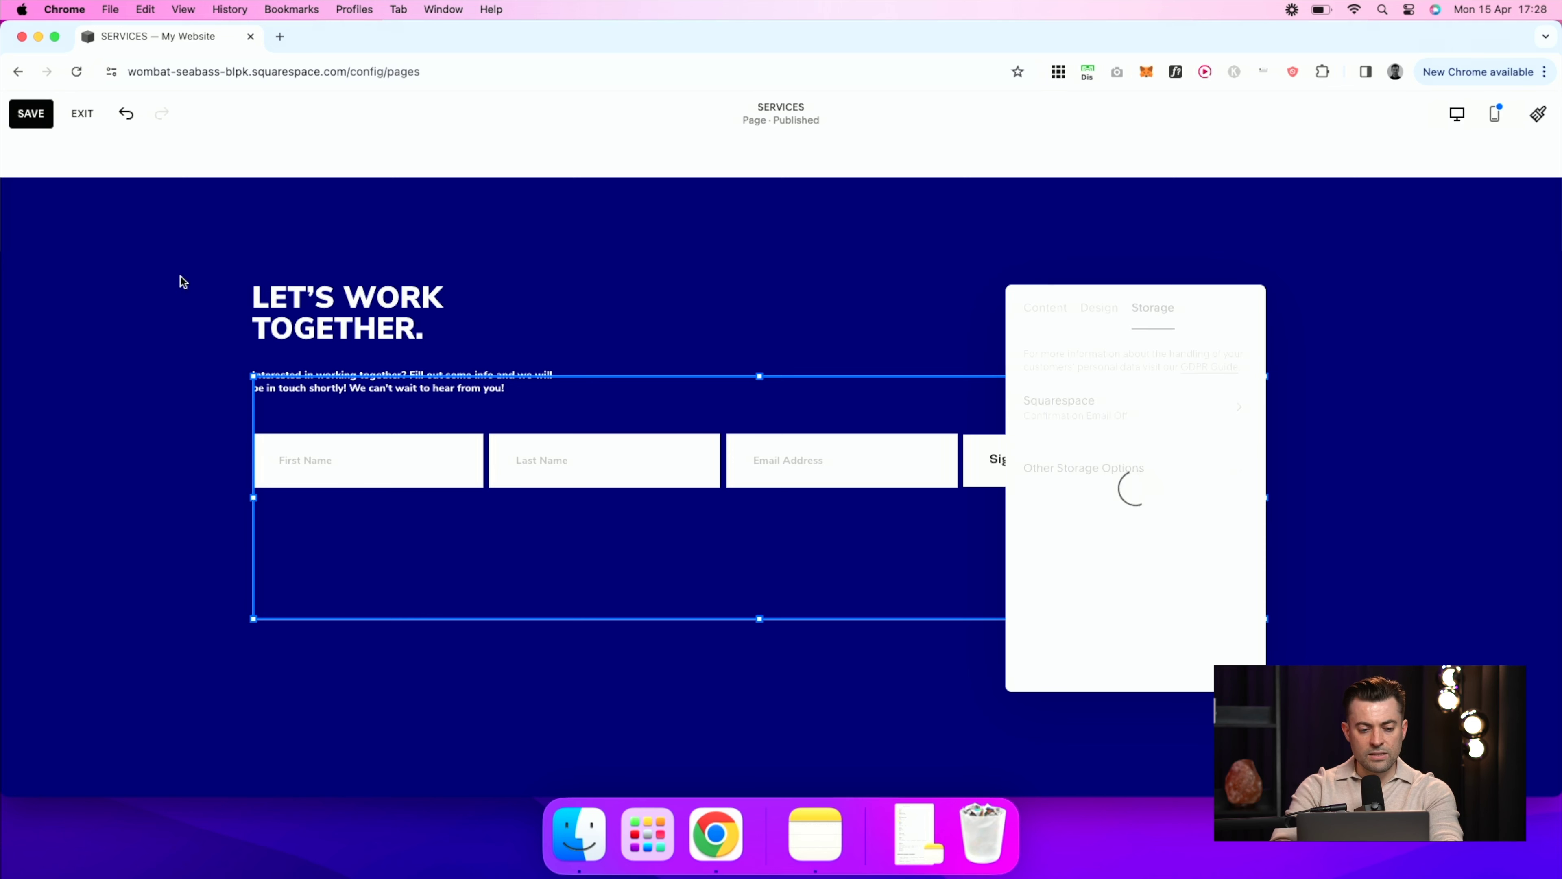
click(47, 113)
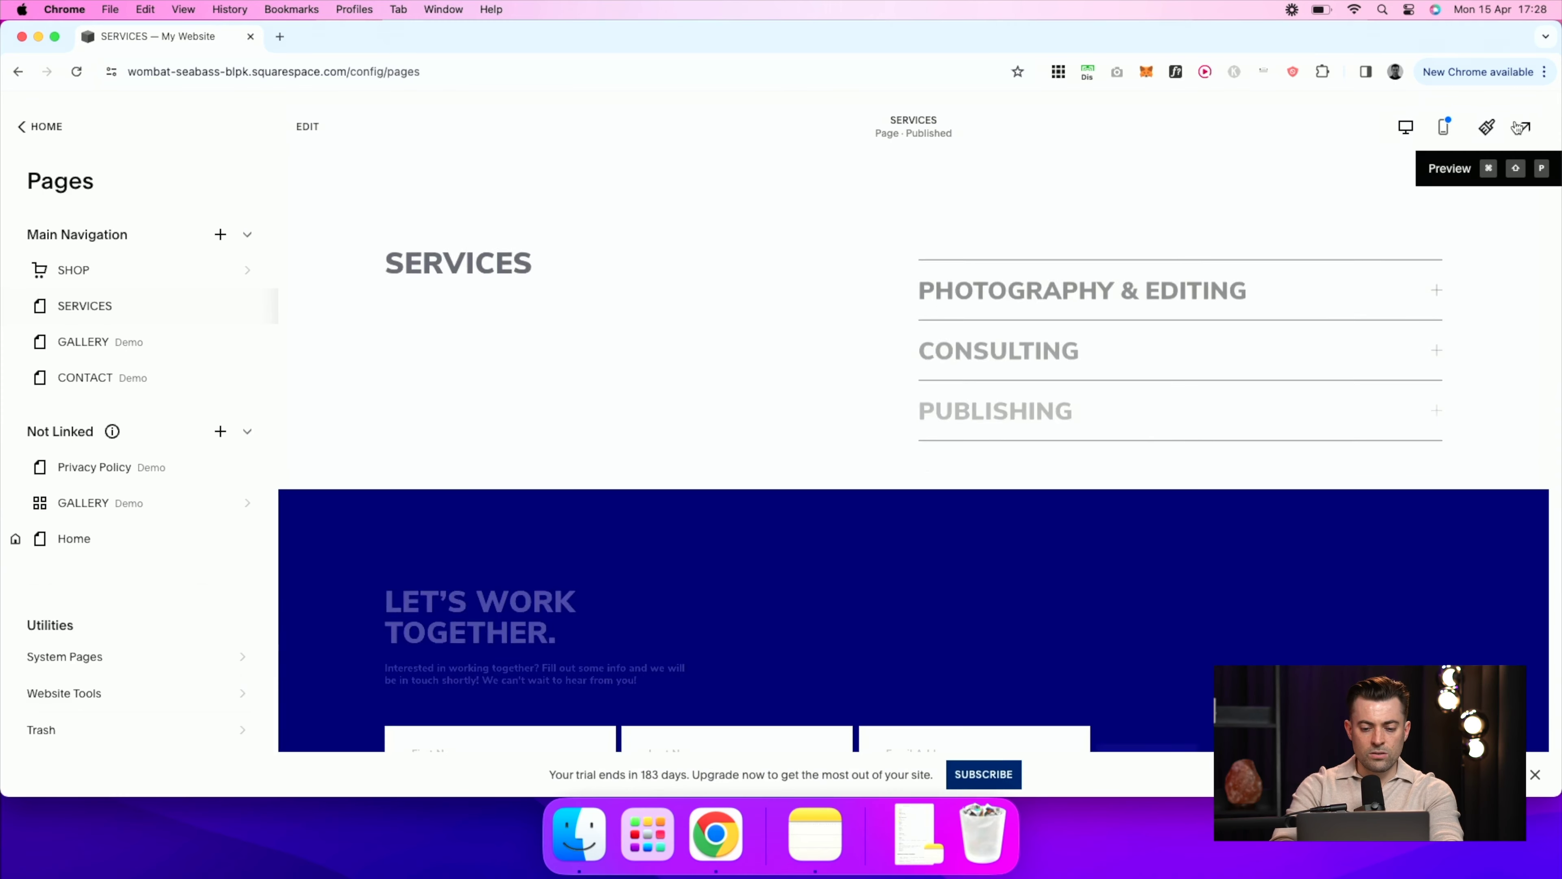
click(1519, 128)
scroll(1143, 435, down, 5)
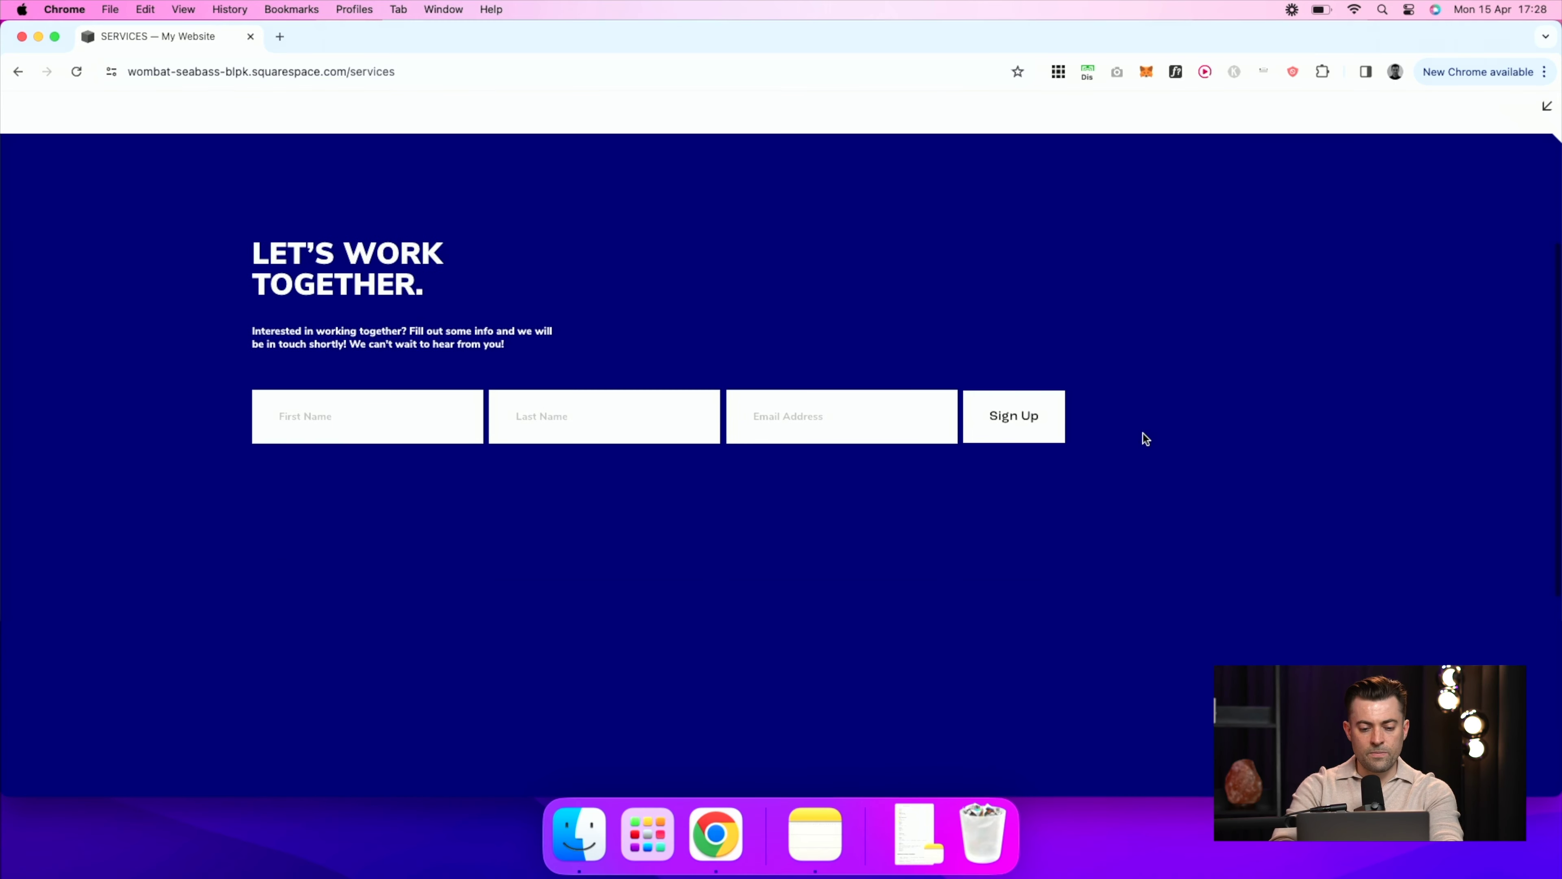
Step: Enter a test subscriber's first name, last name and e-mail address, then submit Sign Up
click(331, 423)
text(Ssam)
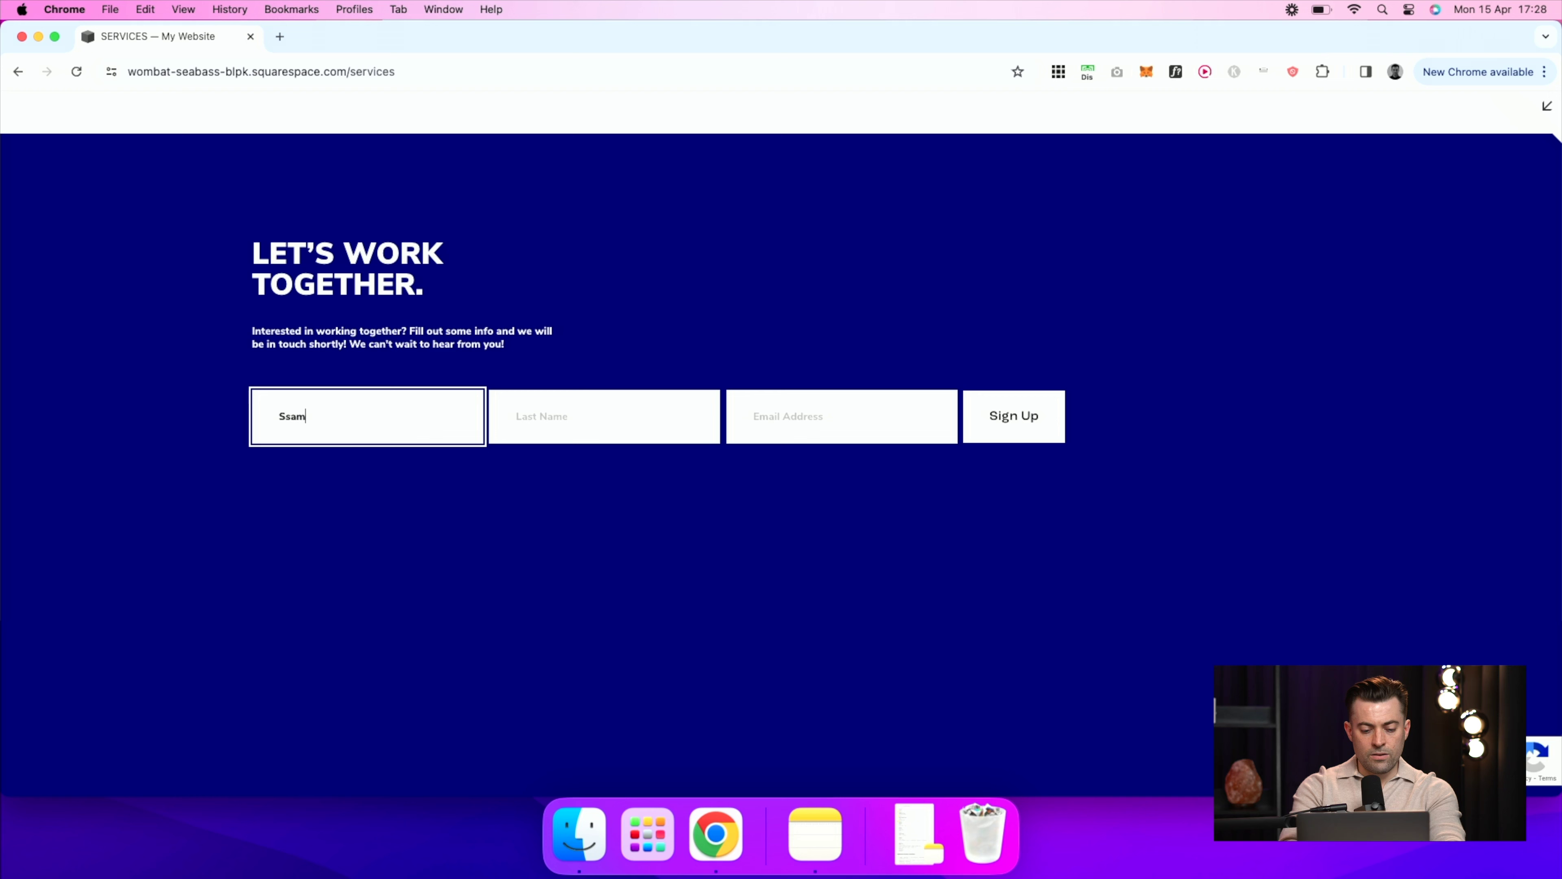
key(BackSpace)
key(BackSpace)
key(BackSpace)
key(Tab)
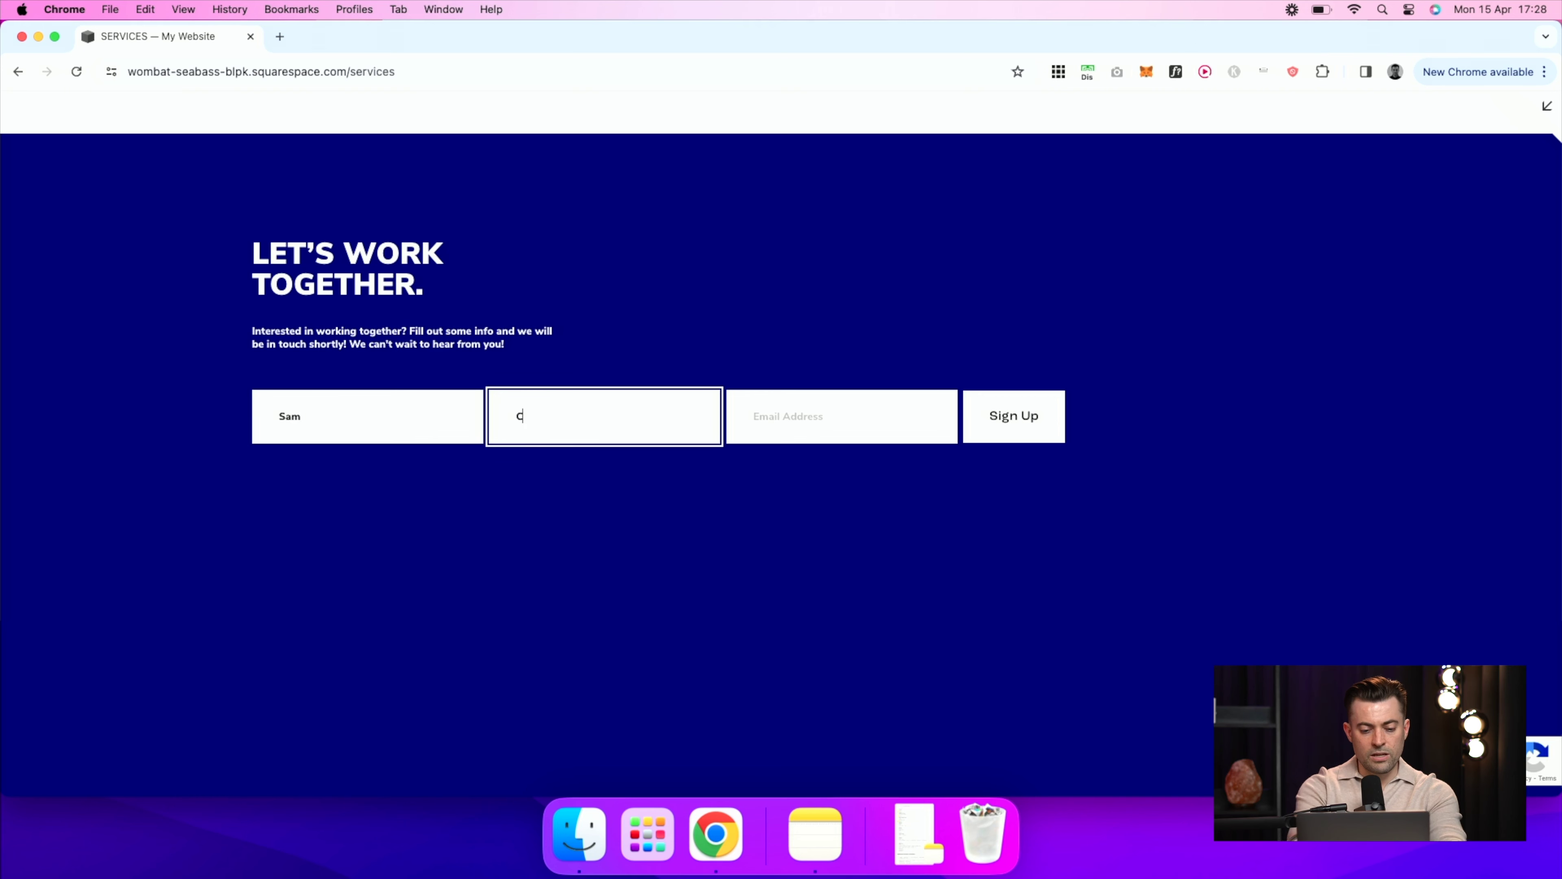
key(Tab)
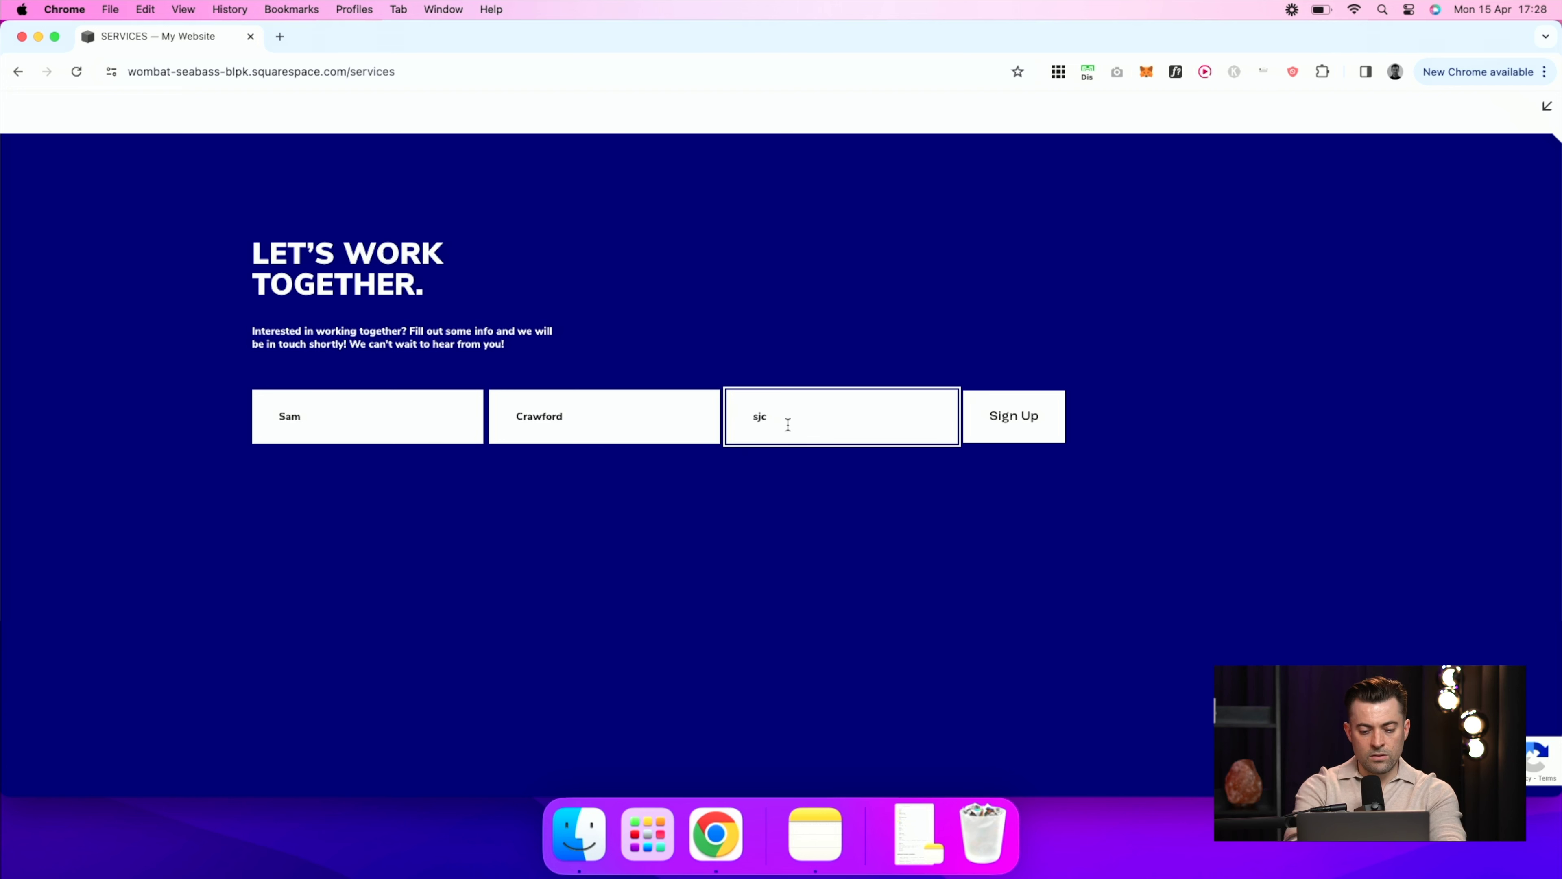
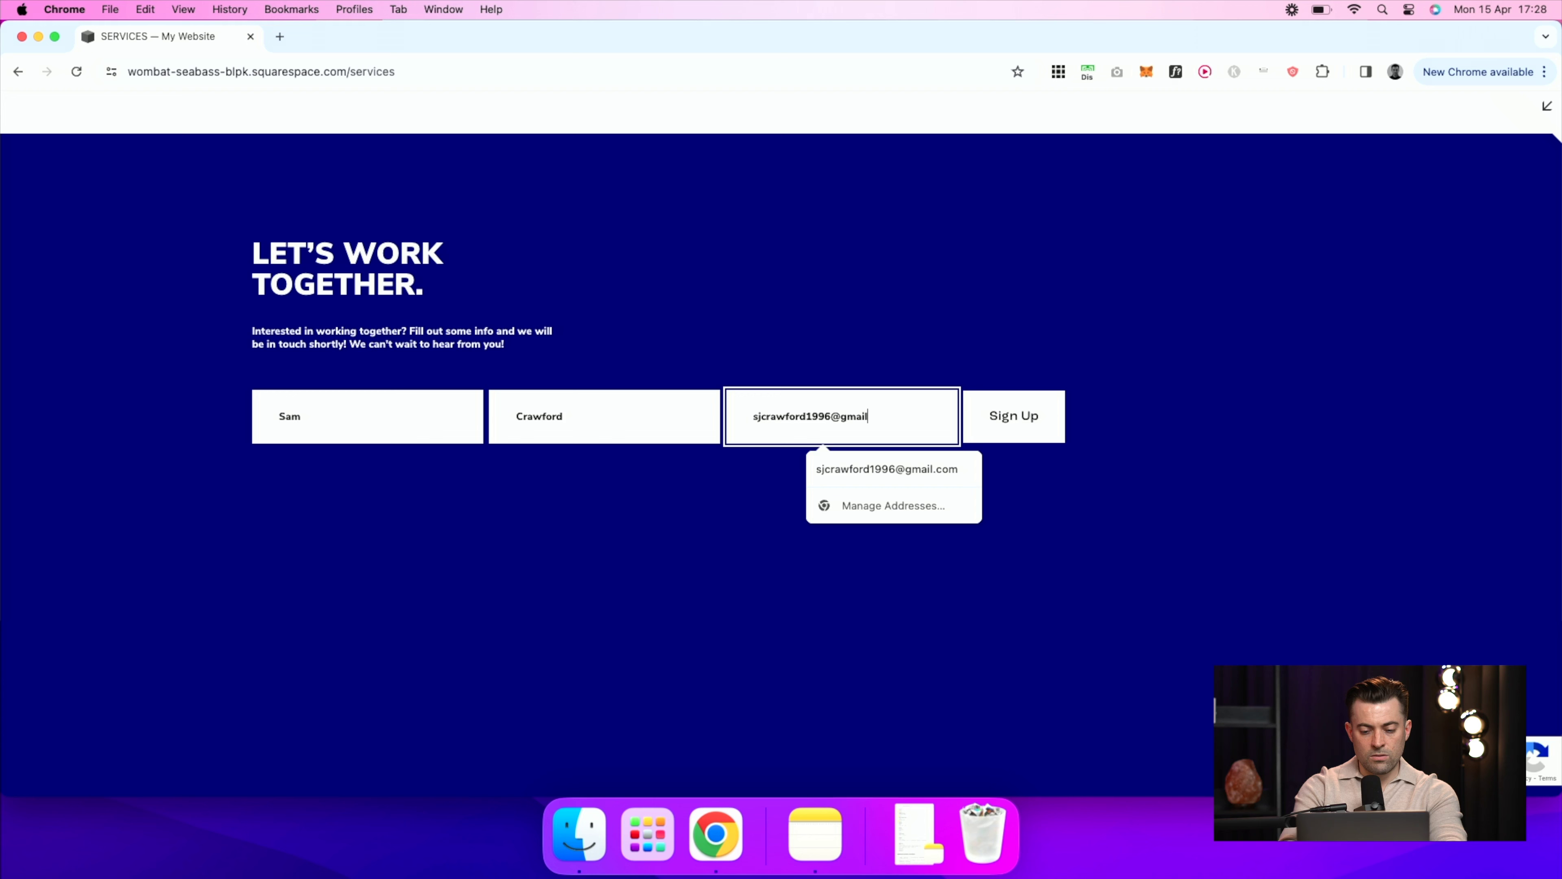
click(1034, 417)
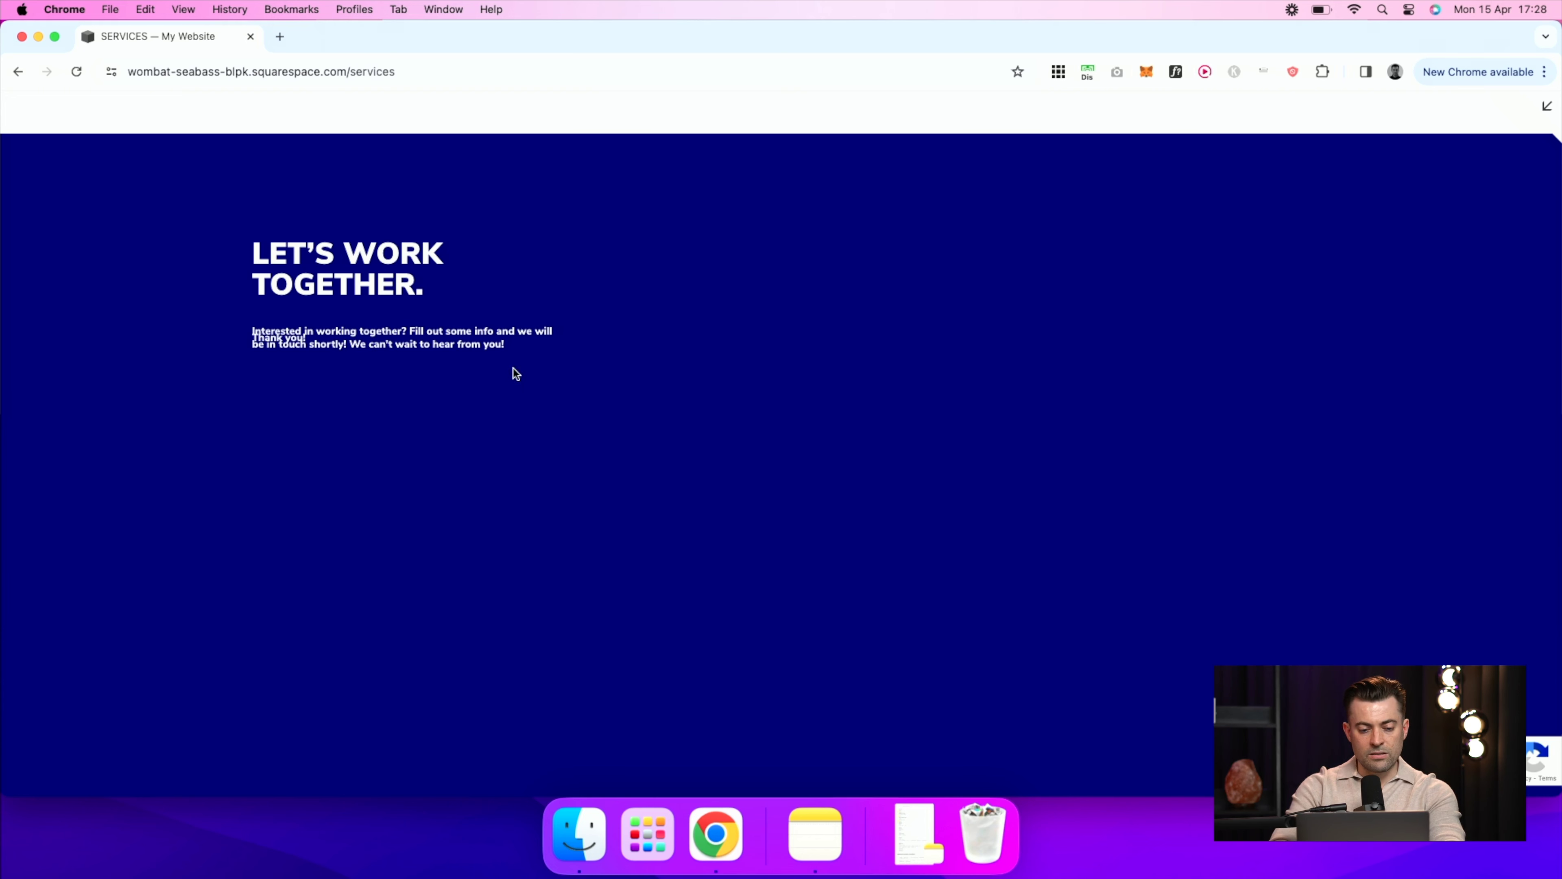
Step: Exit the preview, filter Contacts to Subscribers, and open the new subscriber's details
click(1545, 117)
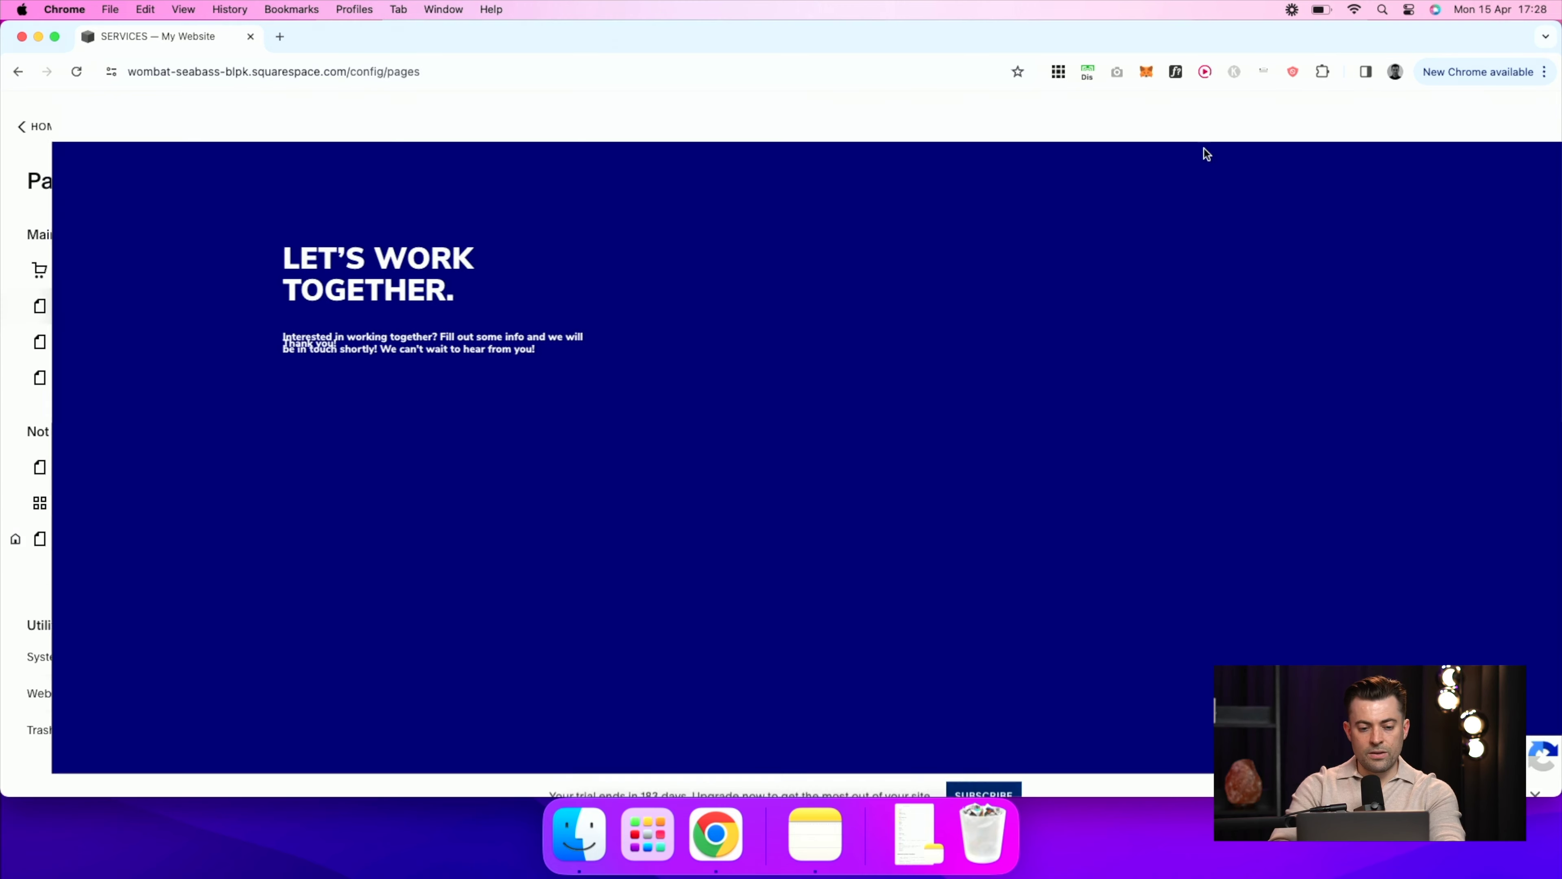
click(35, 126)
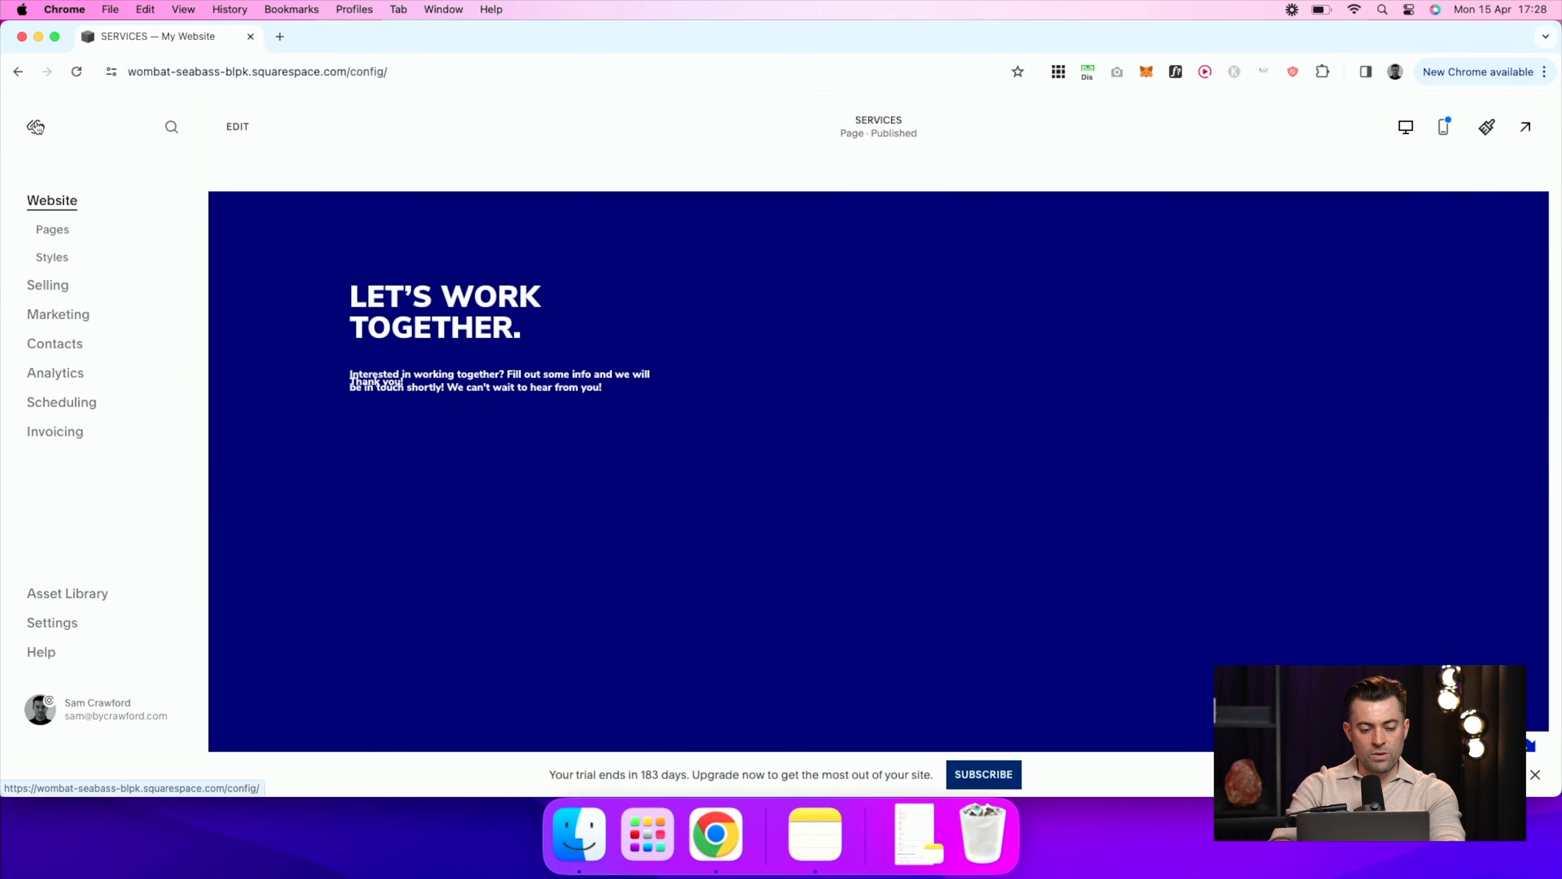
click(80, 352)
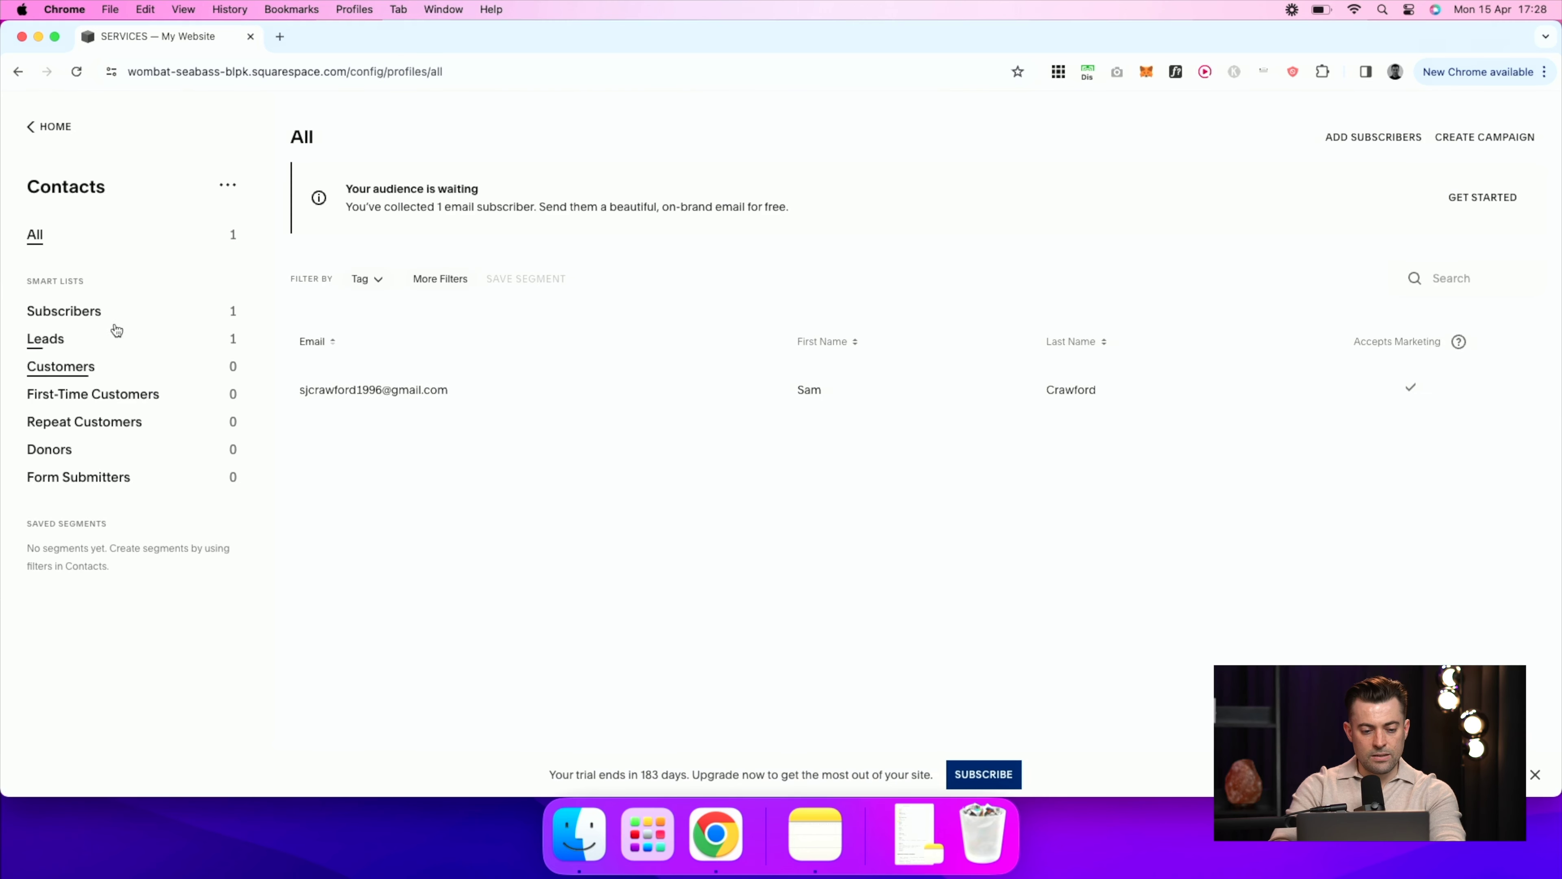
click(90, 319)
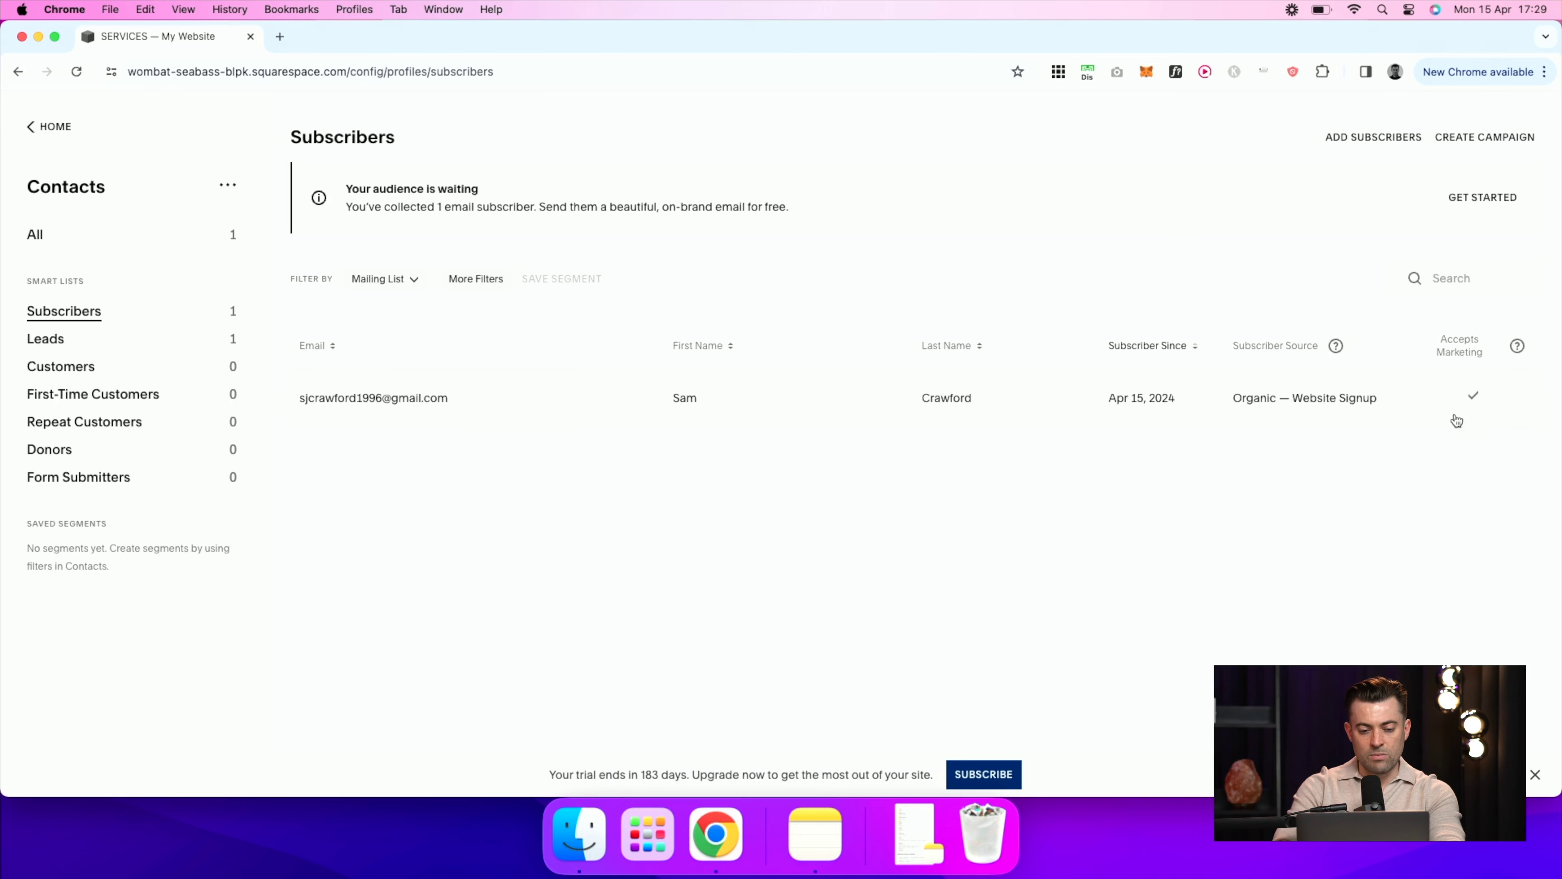
click(835, 392)
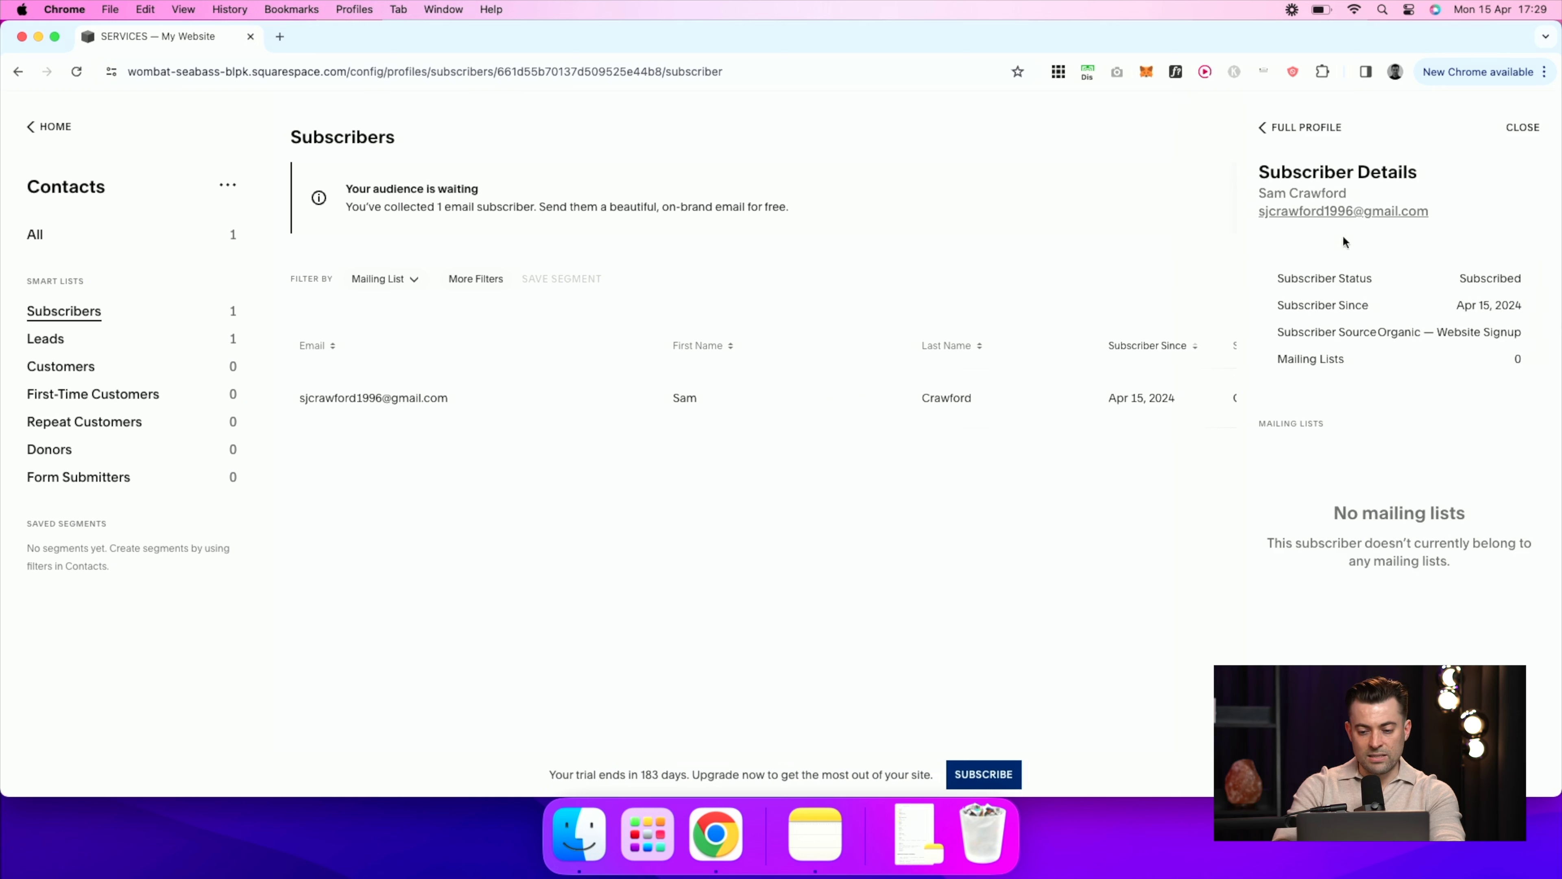
click(921, 490)
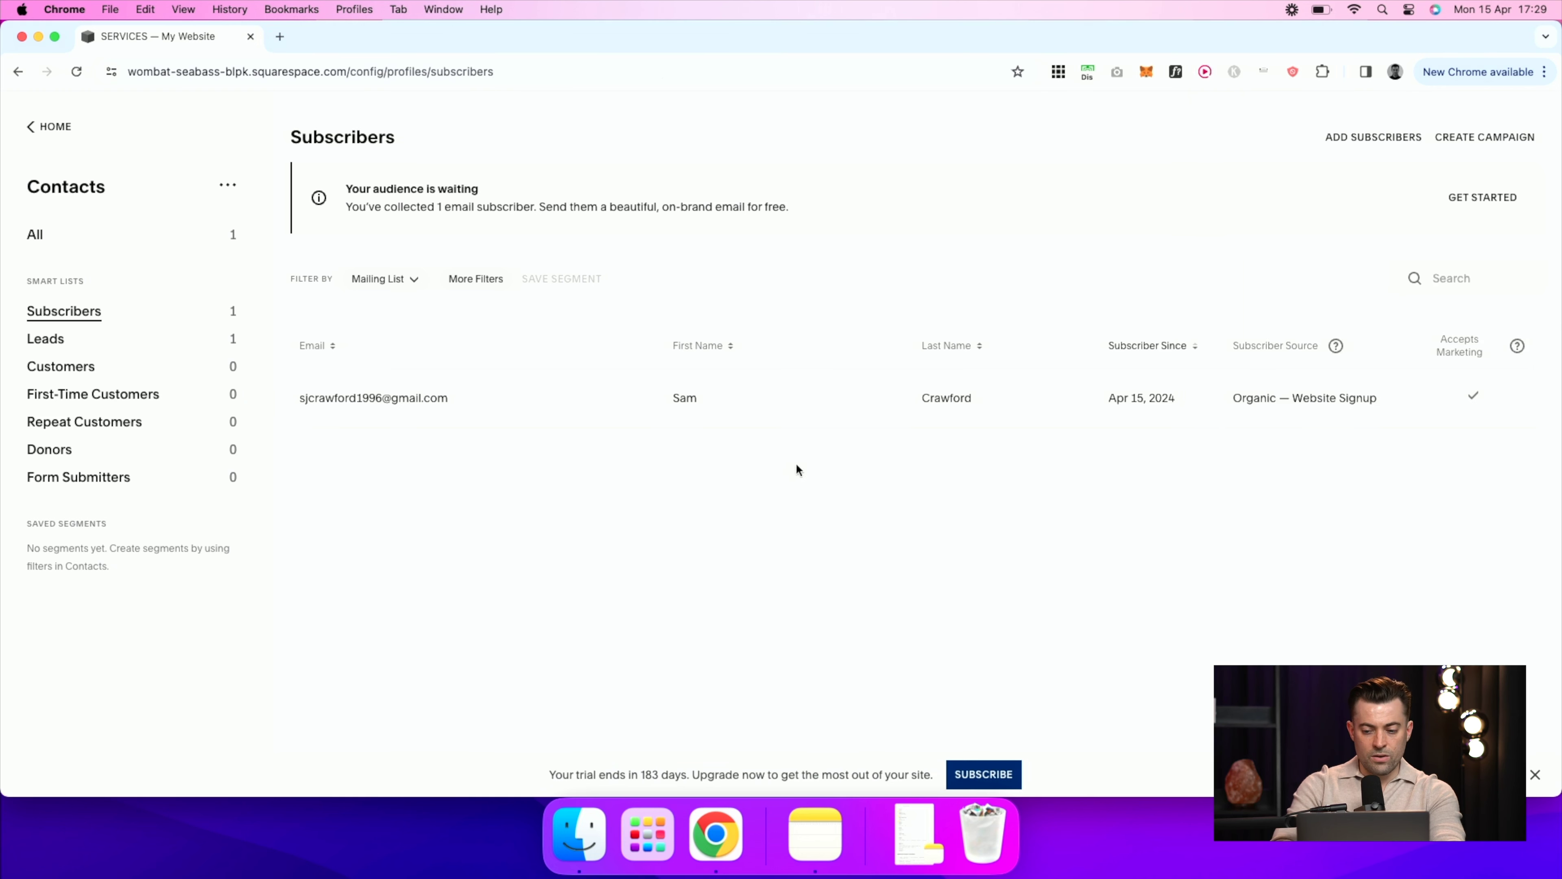
click(1171, 402)
Step: Create and apply a 'Cool dude' tag on the subscriber's full profile
click(1284, 126)
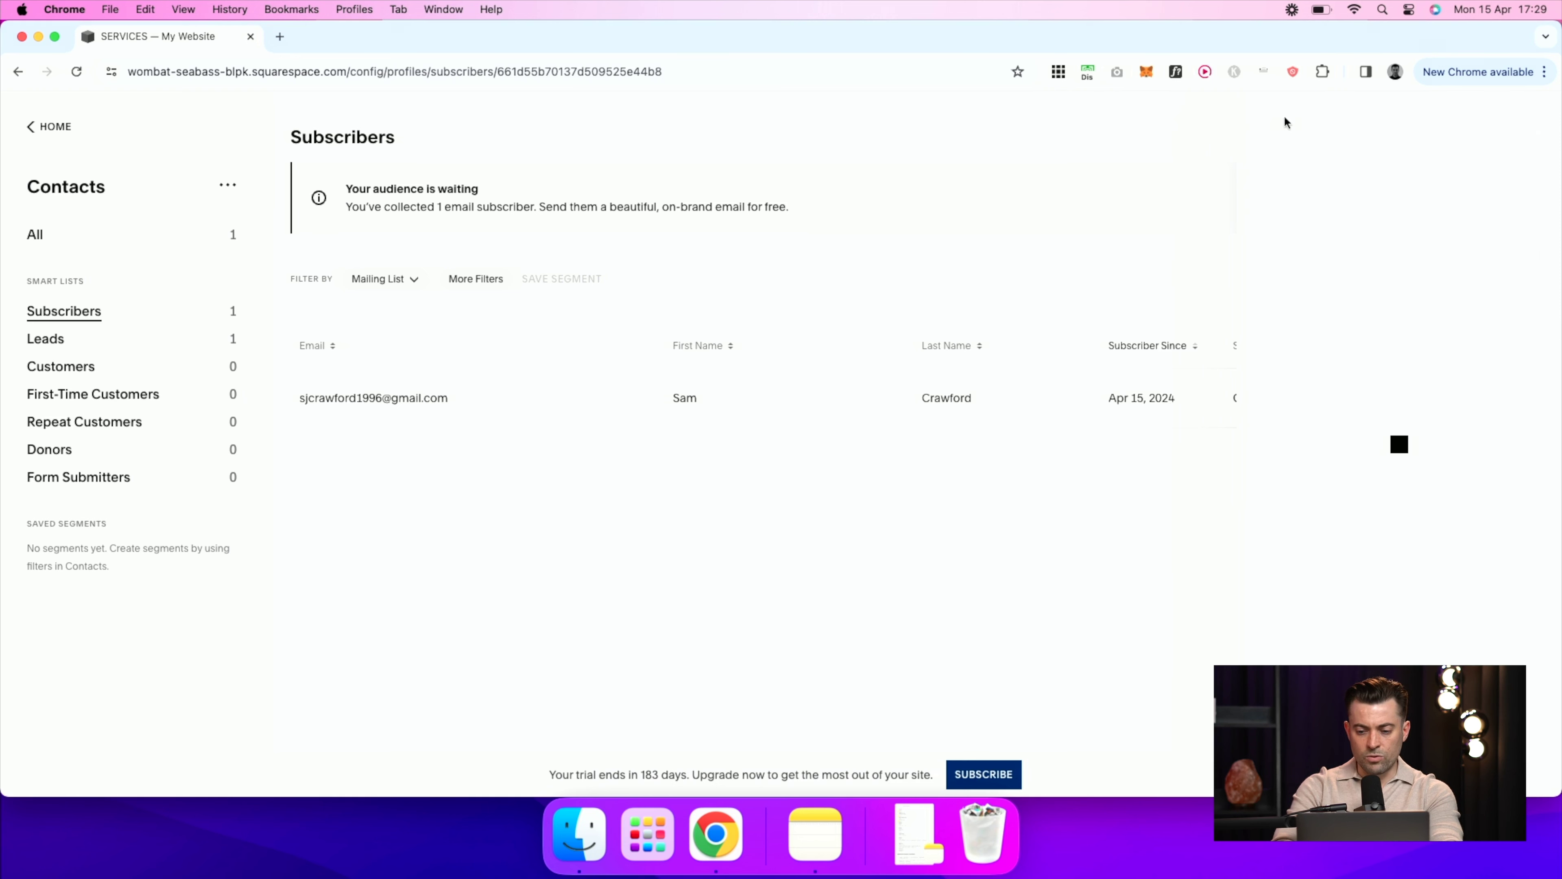
click(1329, 505)
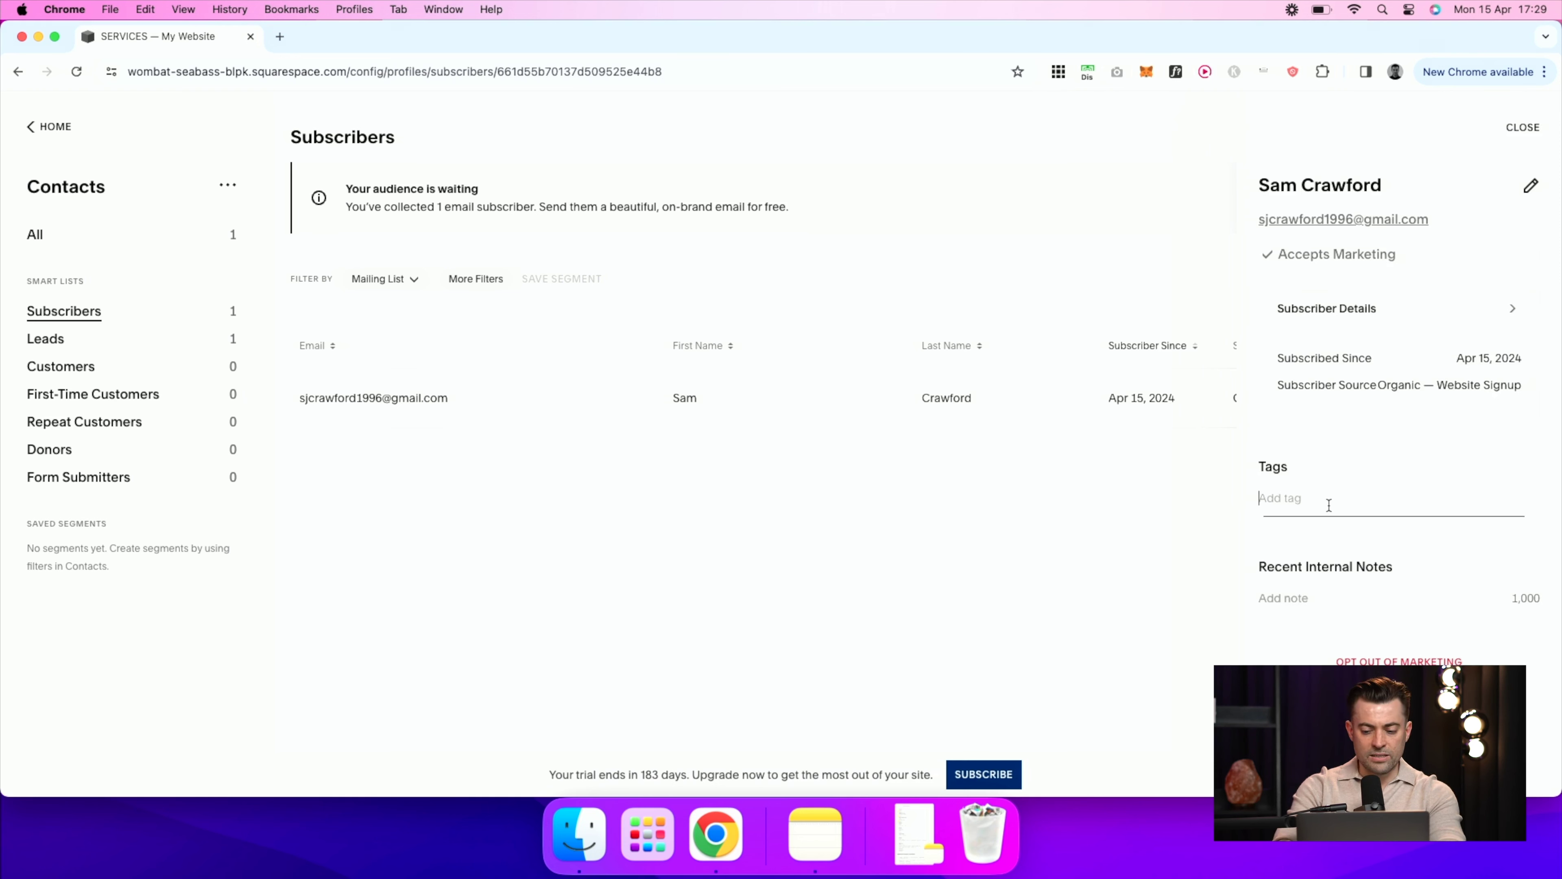
text(Coo)
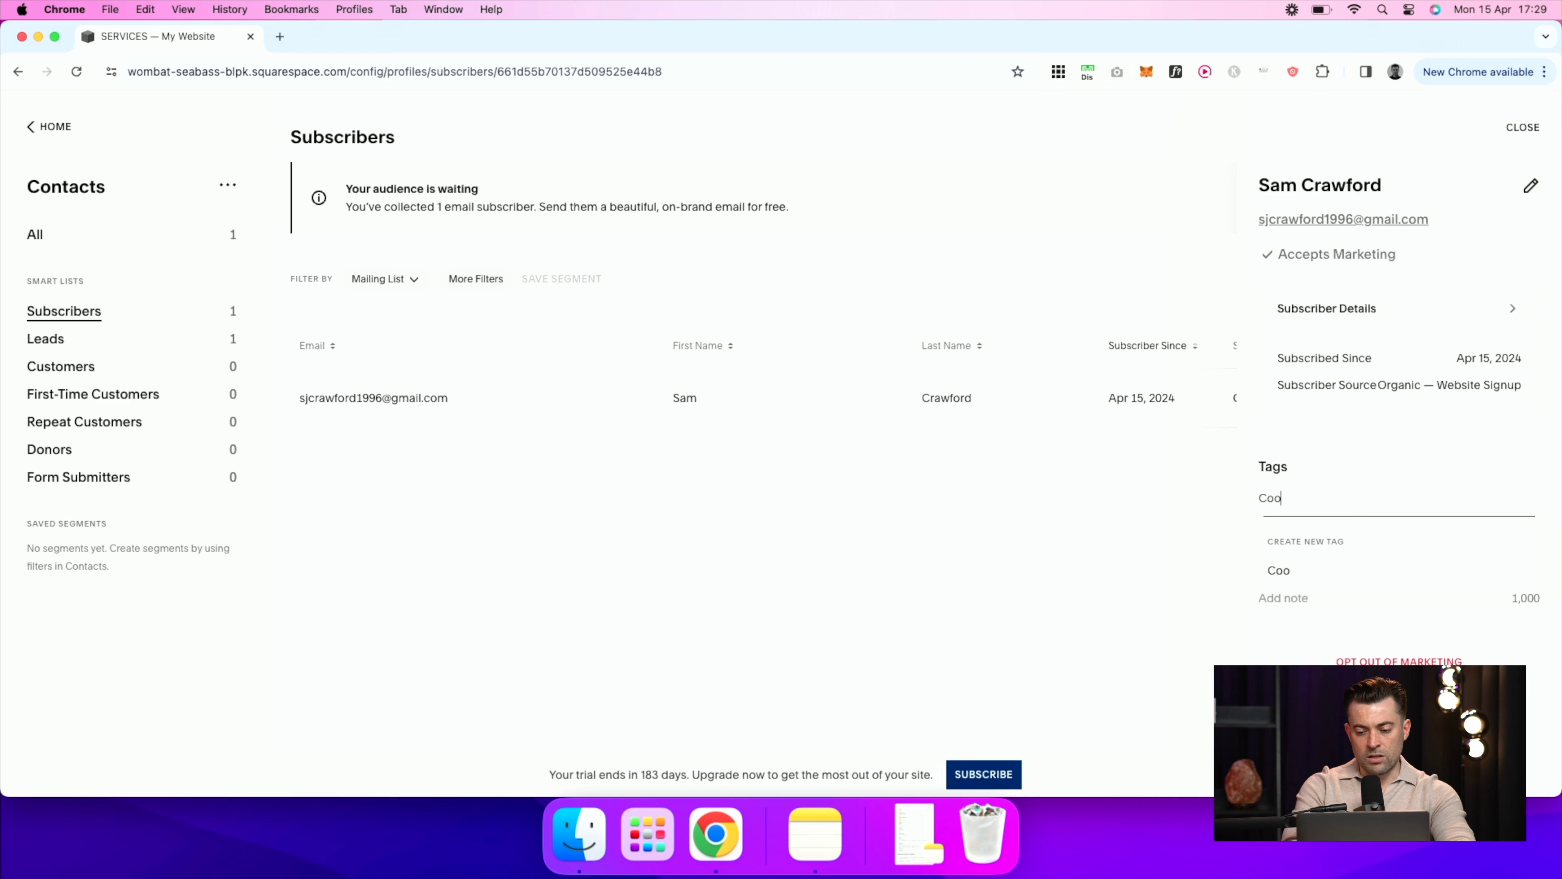
text(l dud)
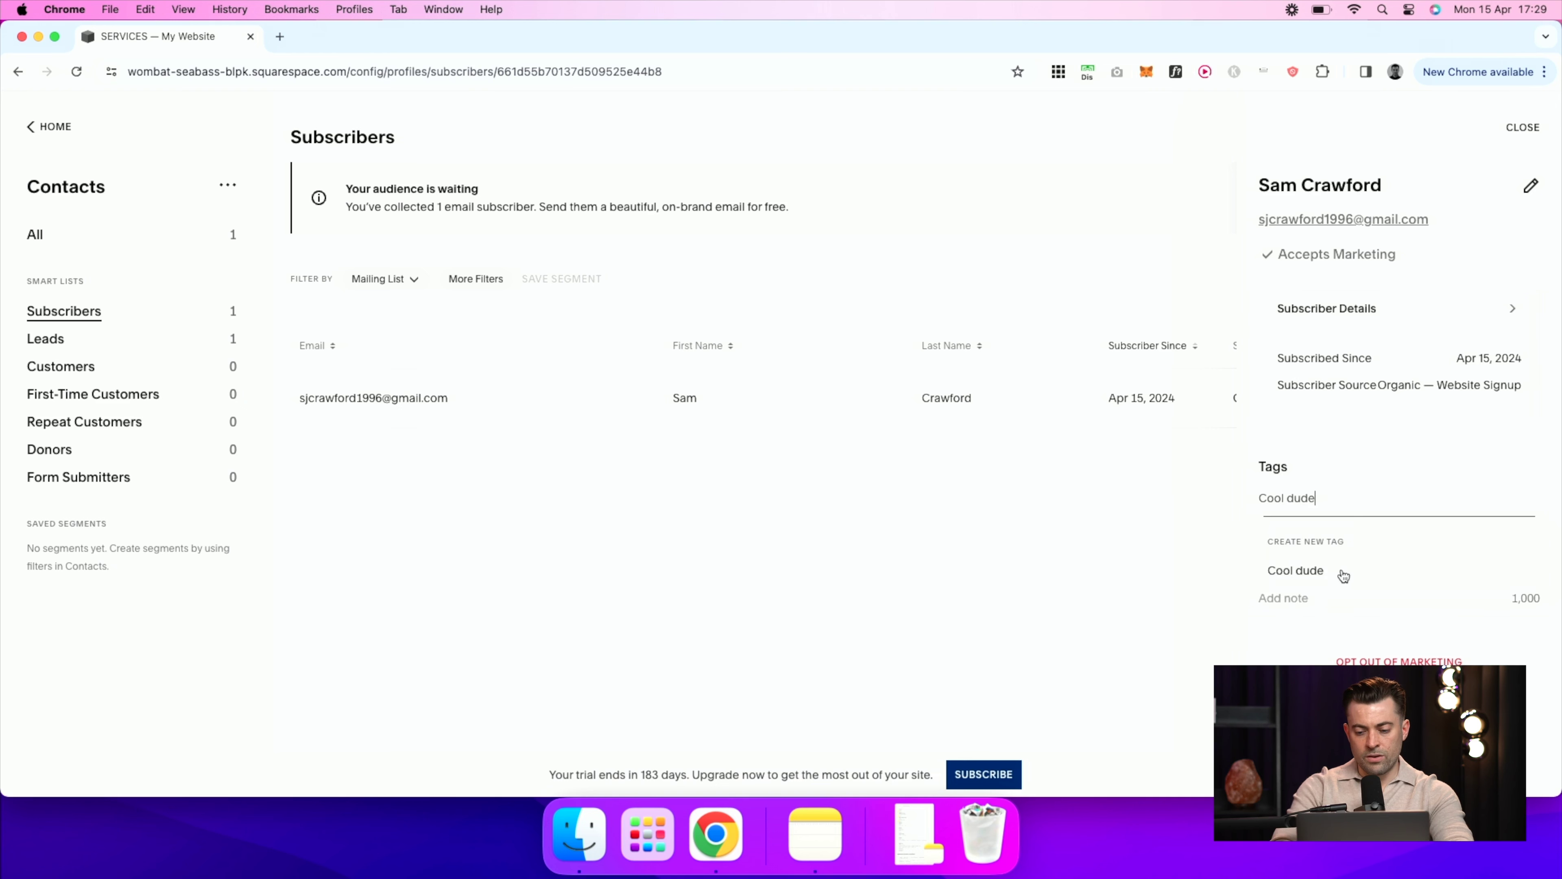
text(e)
click(1344, 576)
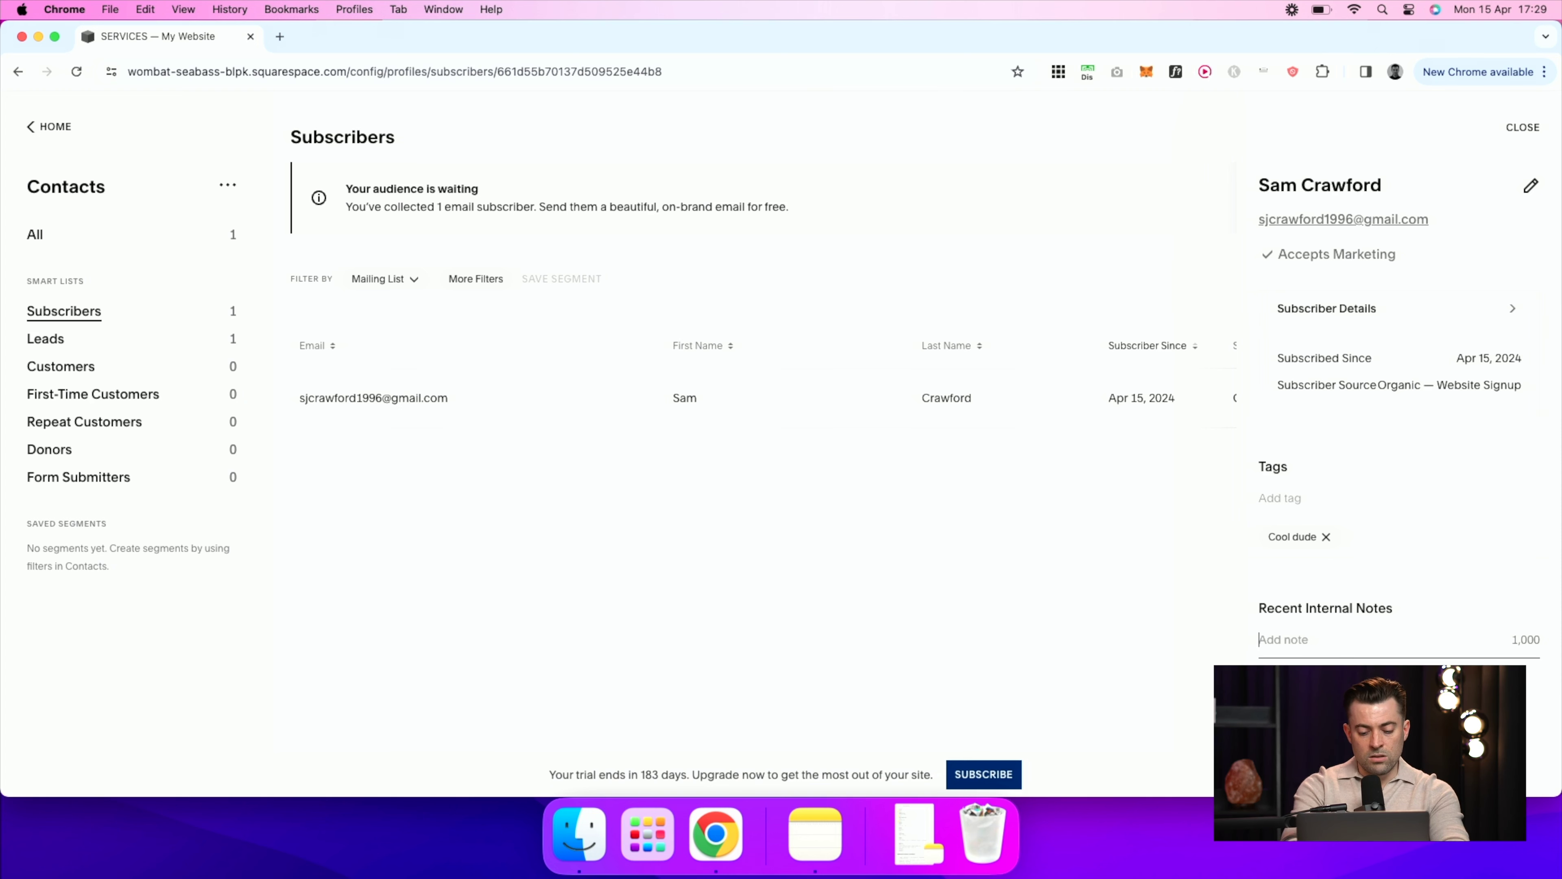
Step: Save an internal note reading 'This', then delete the note again
text(This fella is extremely handsome)
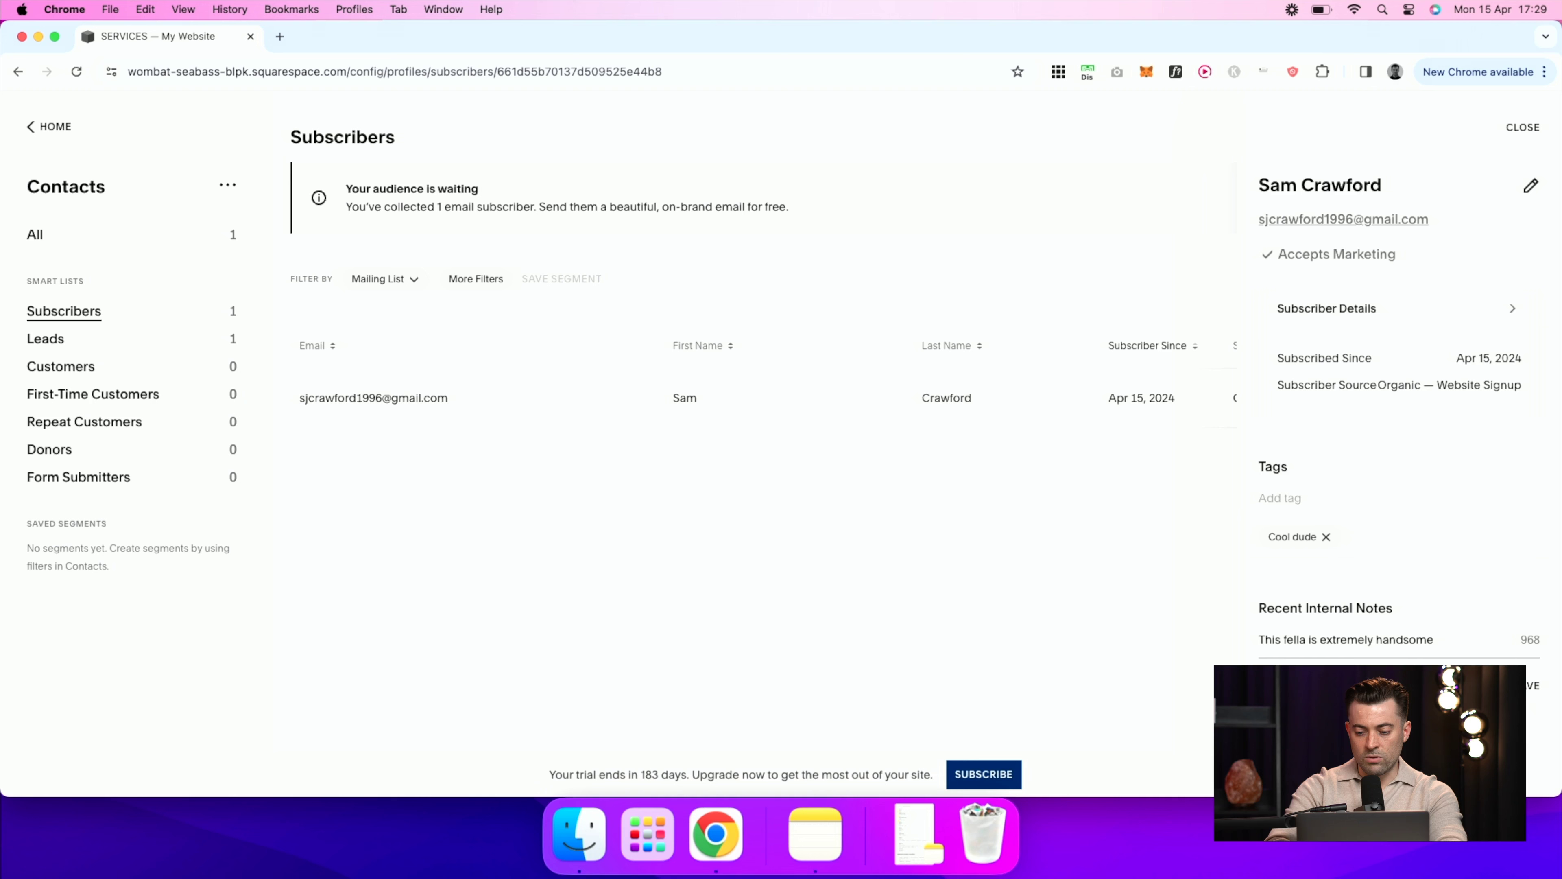
click(1530, 688)
scroll(1396, 431, down, 2)
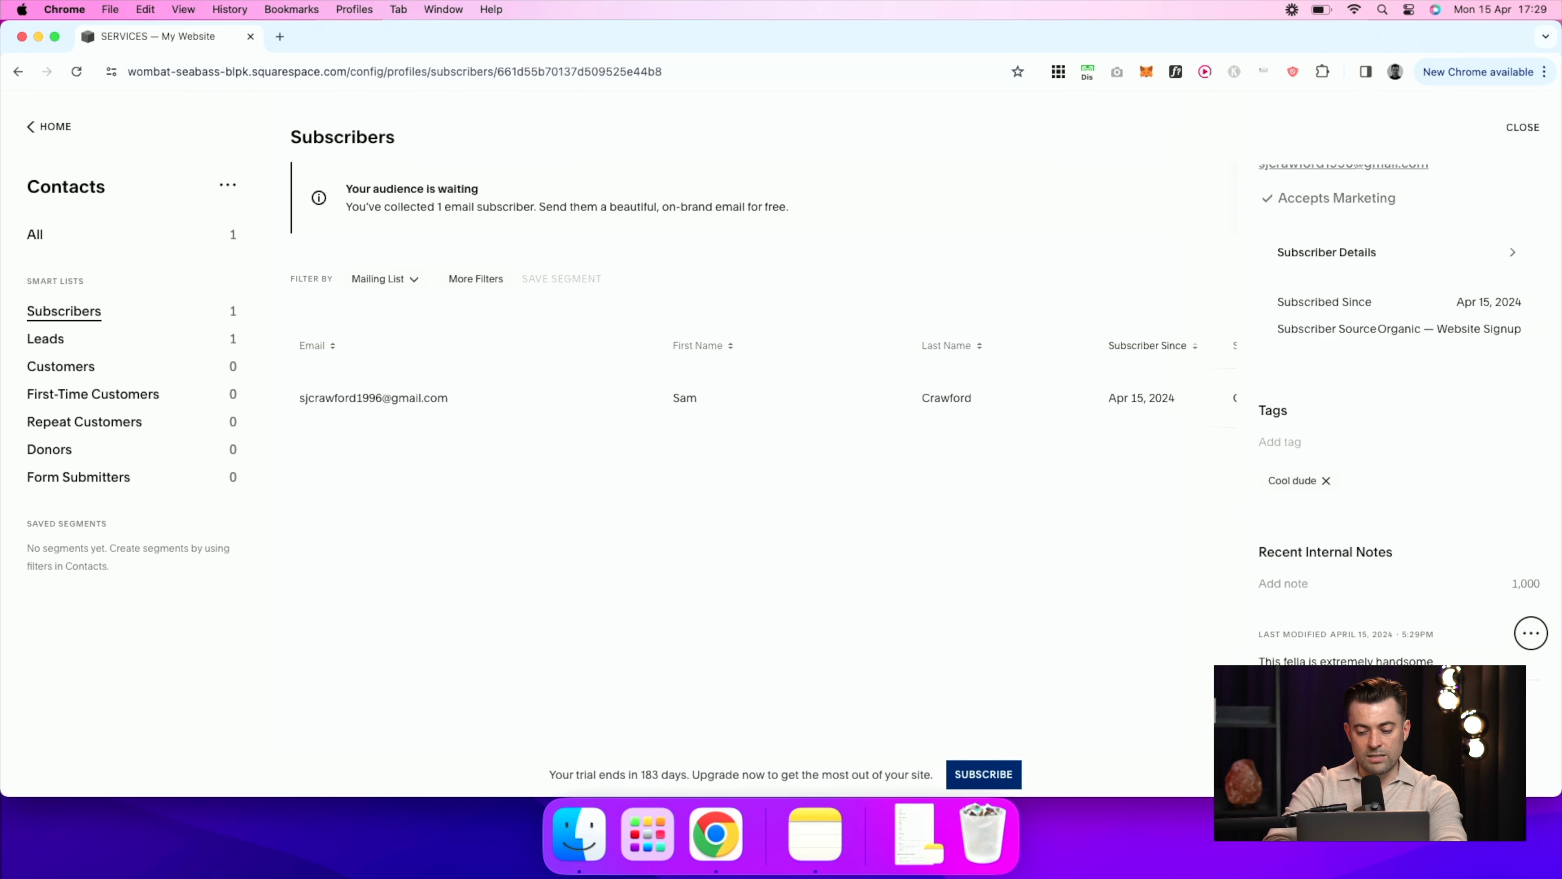
click(1531, 632)
click(864, 486)
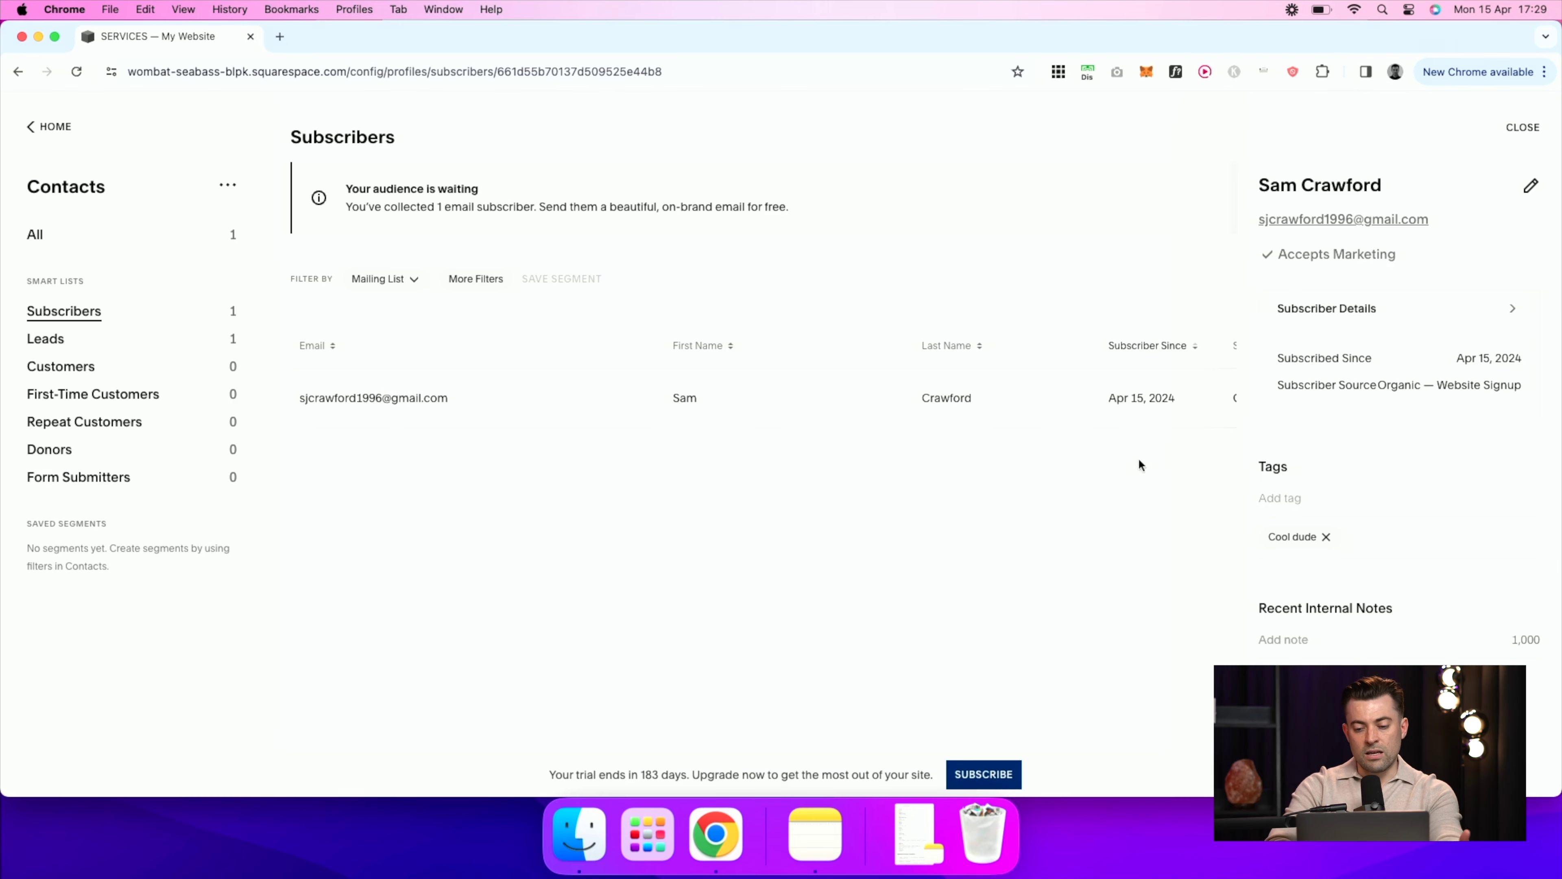
click(1045, 545)
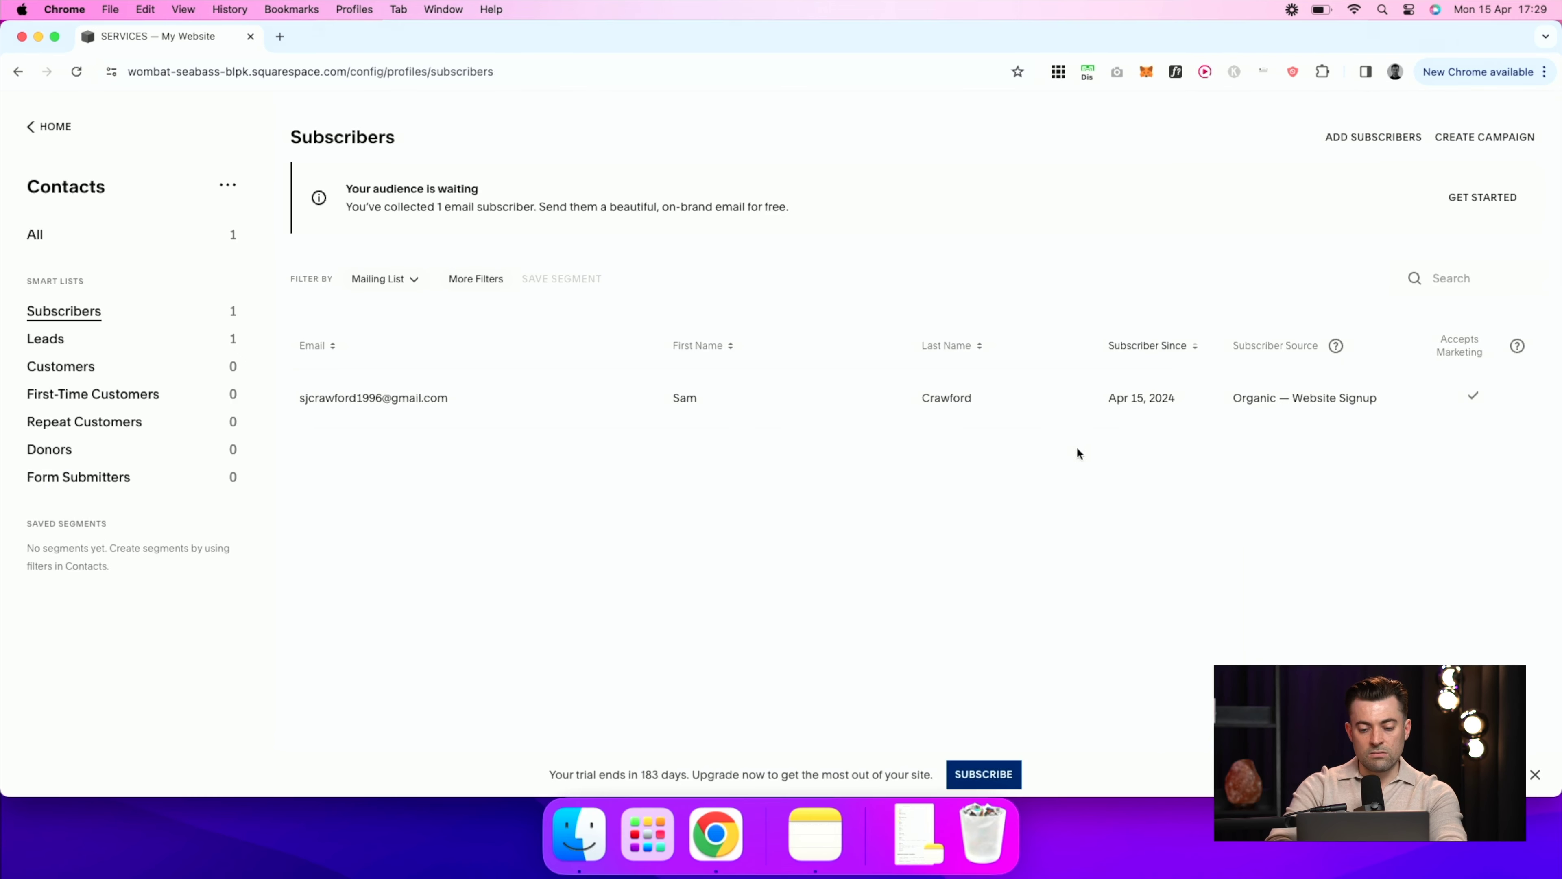
click(1091, 411)
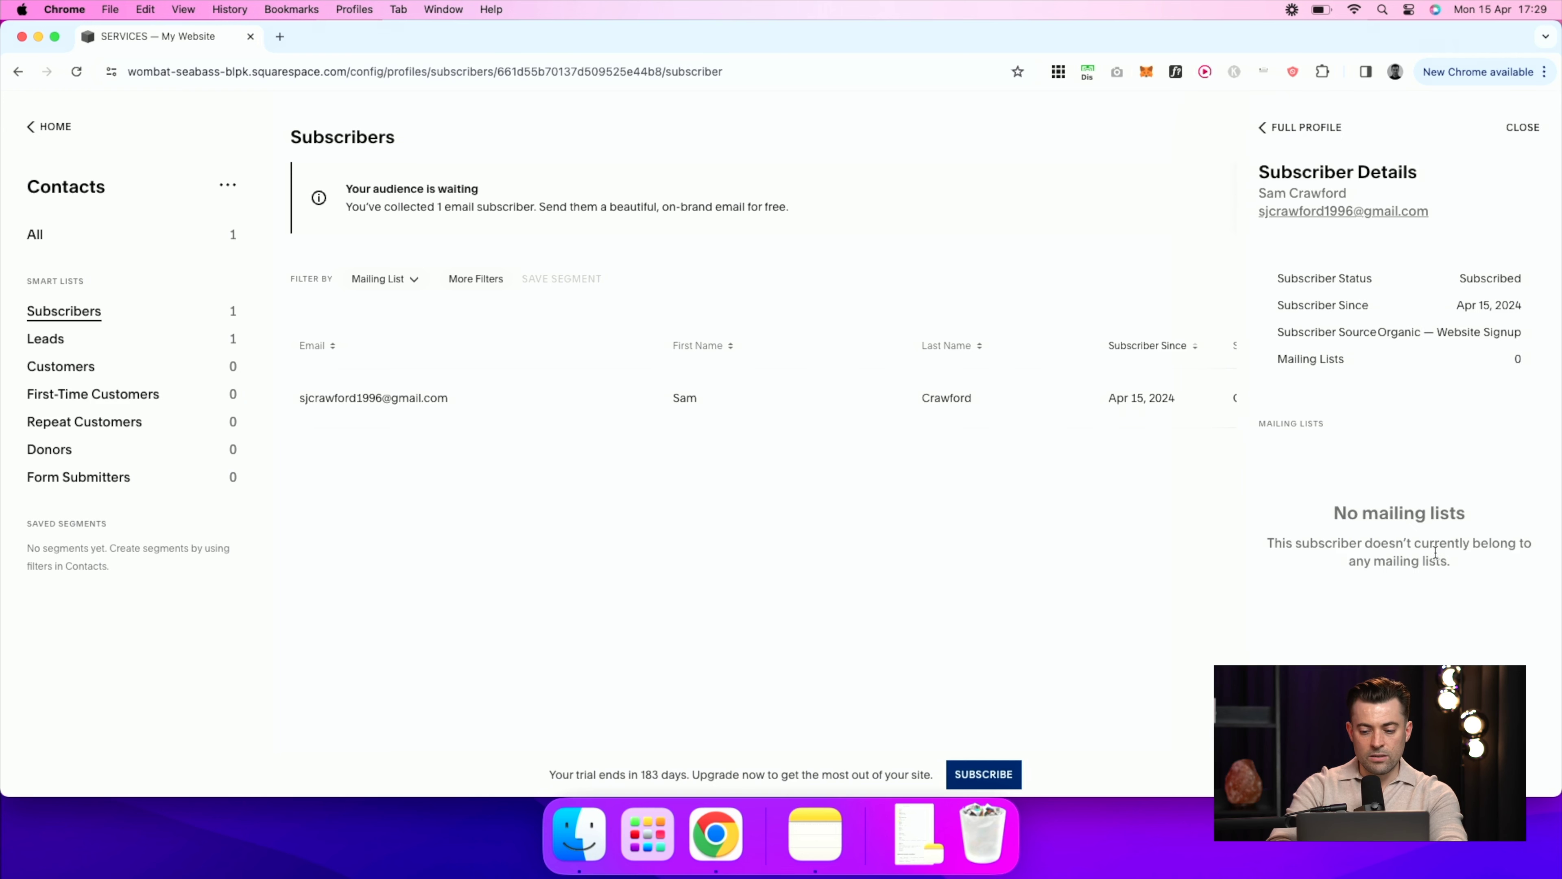
click(1298, 128)
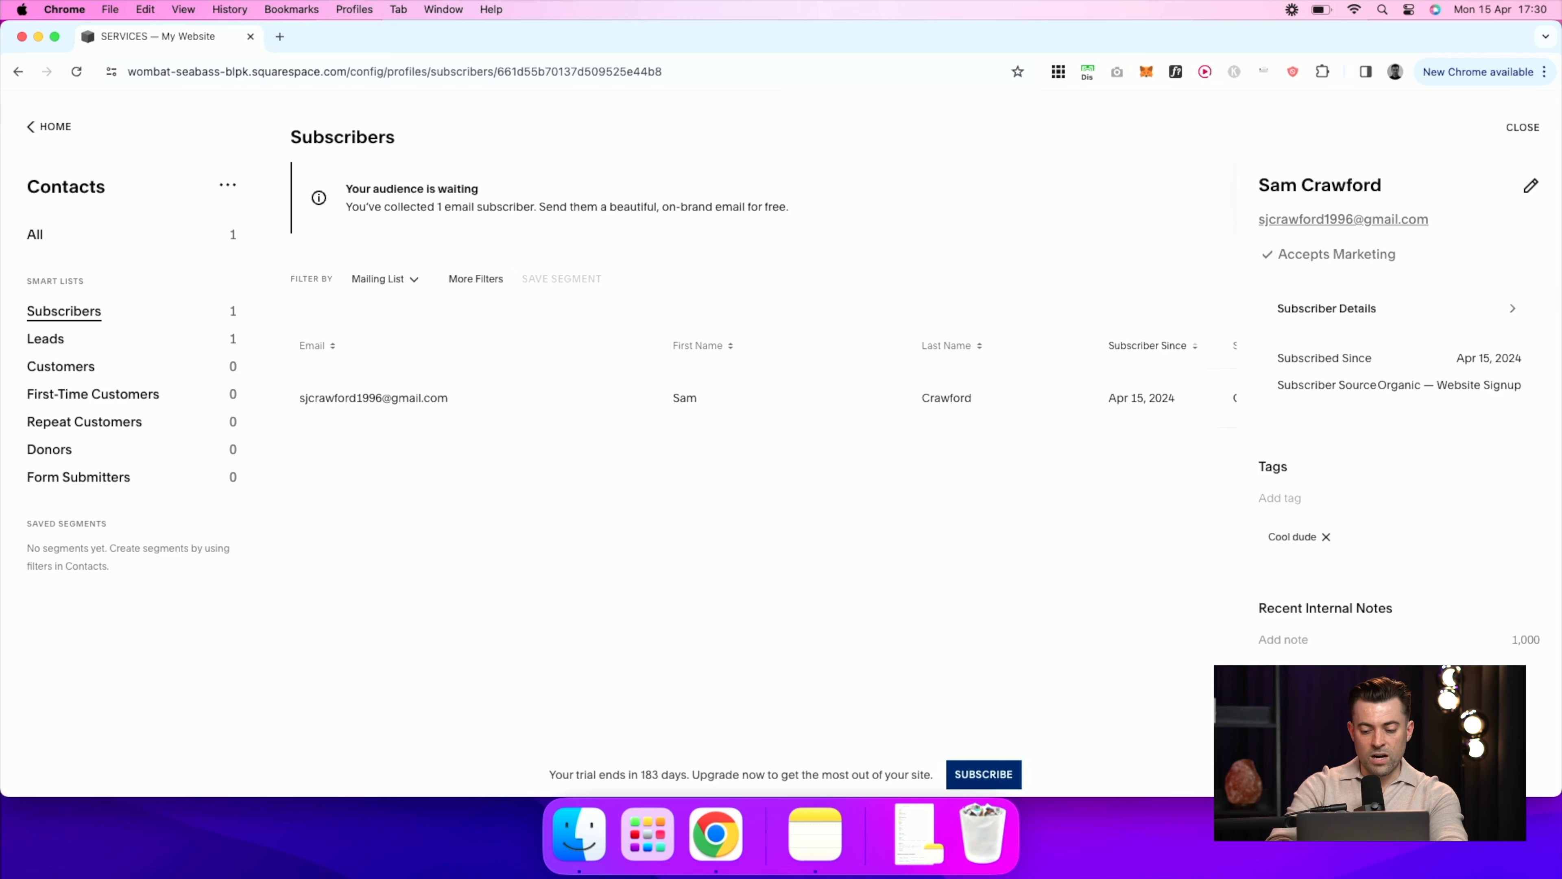
click(1361, 726)
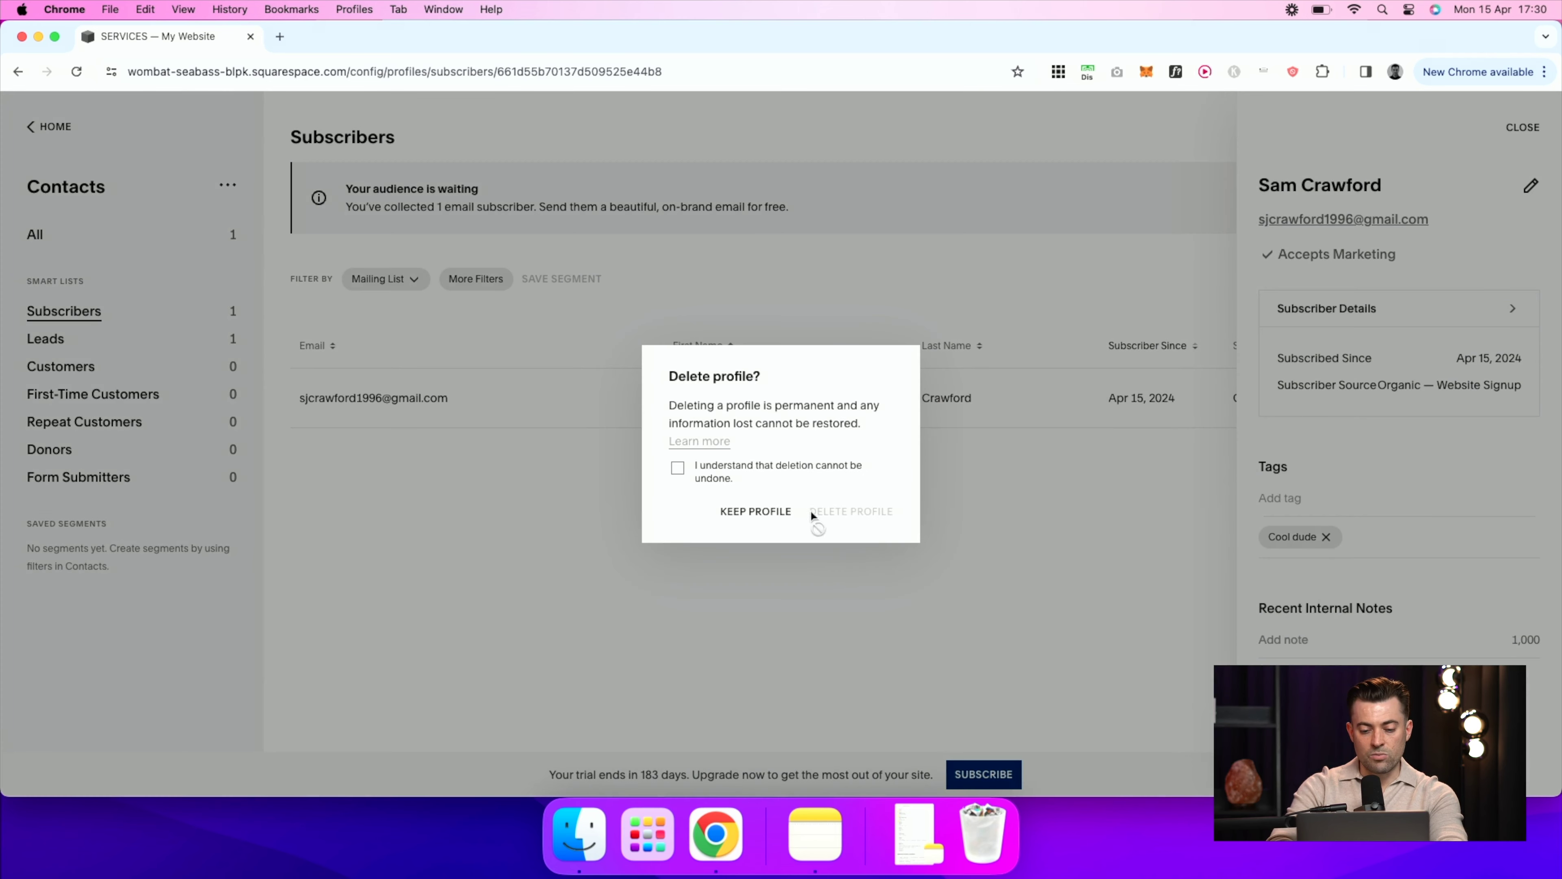
click(722, 468)
click(837, 515)
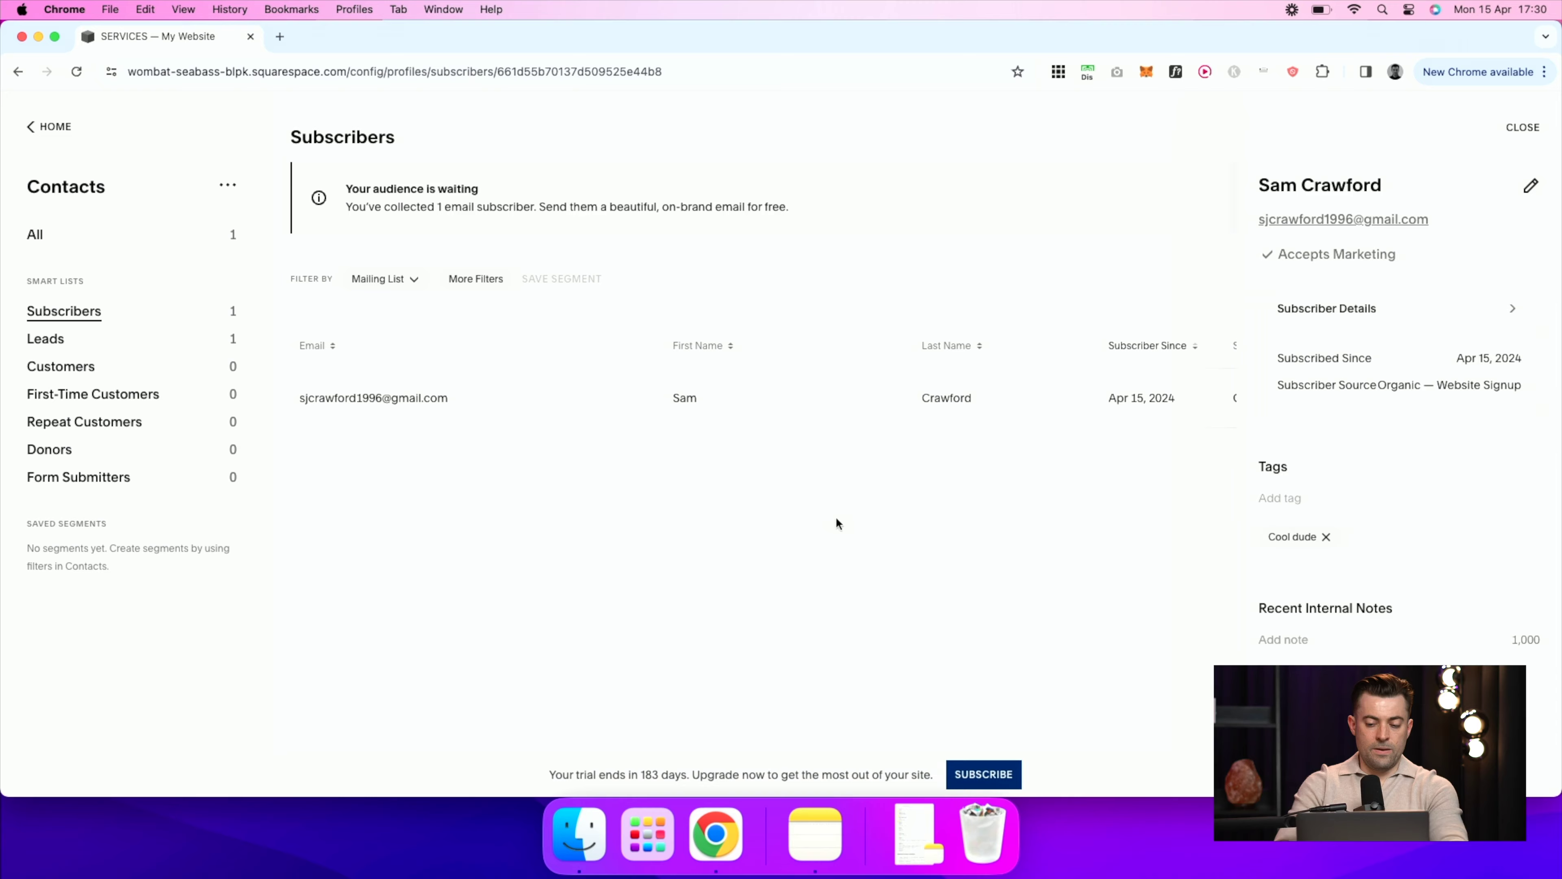